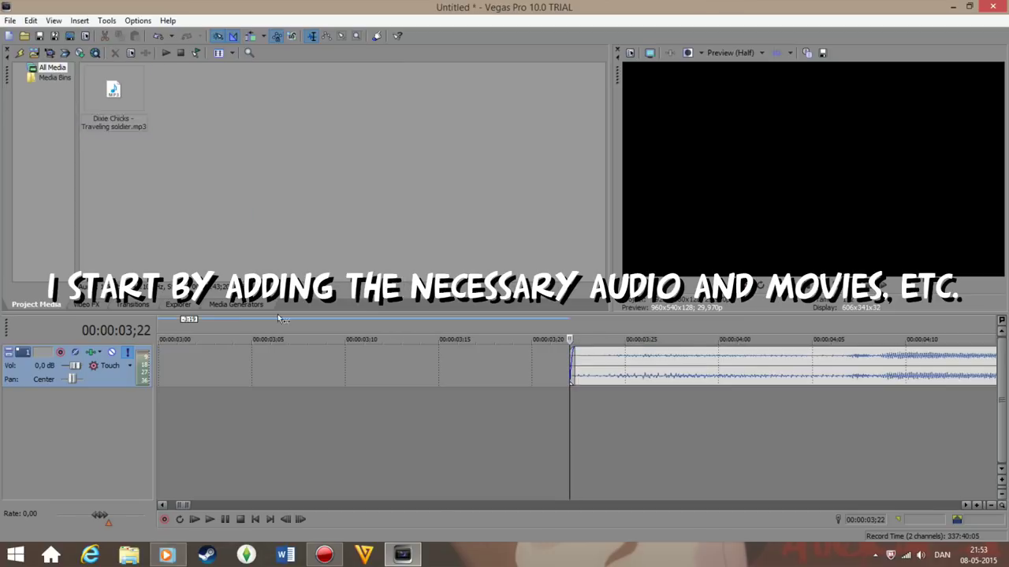
Split the song at 00:05:30;00 and remove the leftover audio beyond that point
left_click(965, 365)
scroll(660, 415, "up", 10)
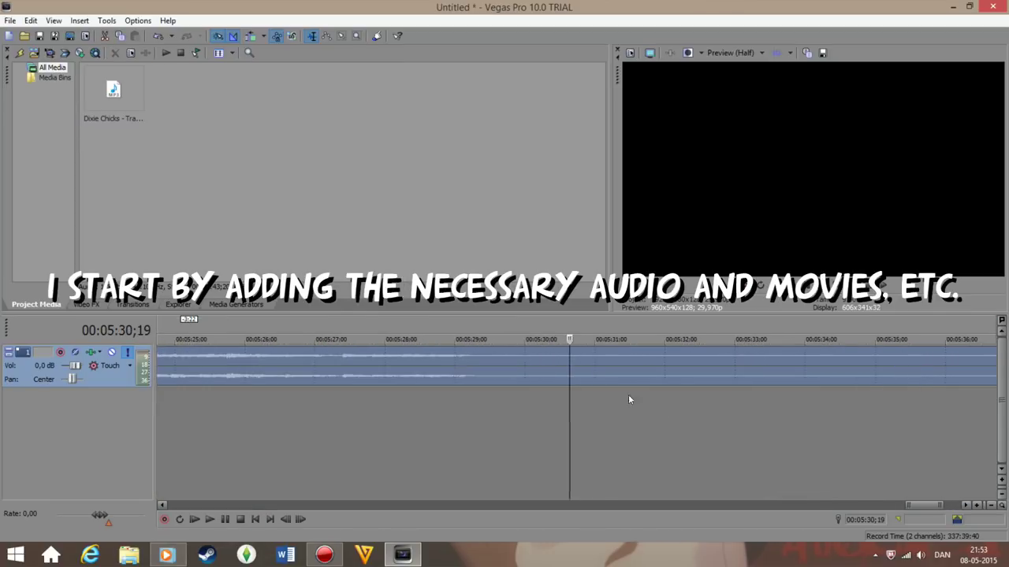
right_click(557, 367)
left_click(609, 219)
scroll(423, 412, "down", 10)
left_click(349, 370)
left_click(258, 361)
left_click(964, 375)
scroll(604, 389, "up", 10)
right_click(554, 366)
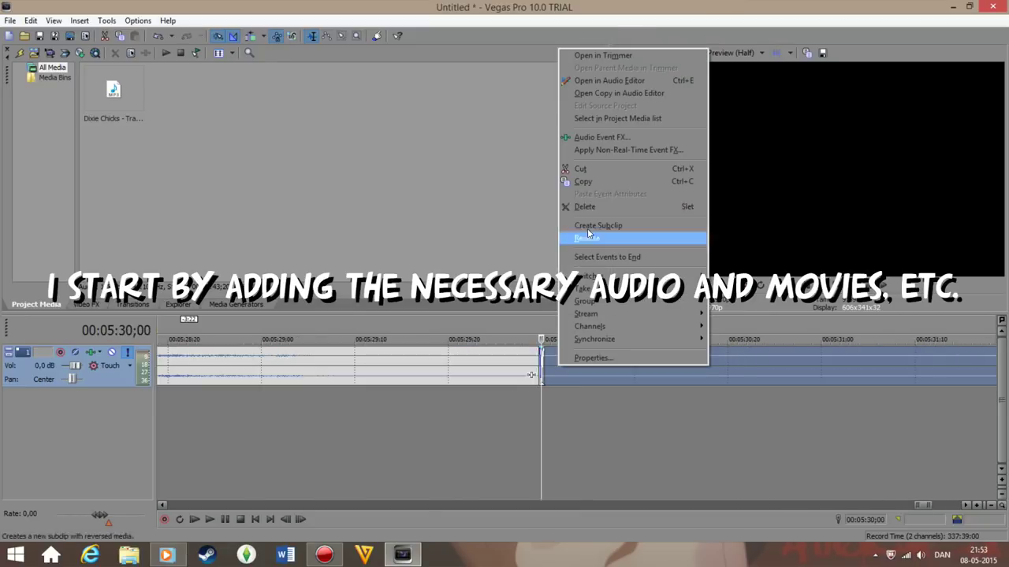
Play back the song's ending from about 00:05:25;00
left_click(506, 412)
left_click(392, 401)
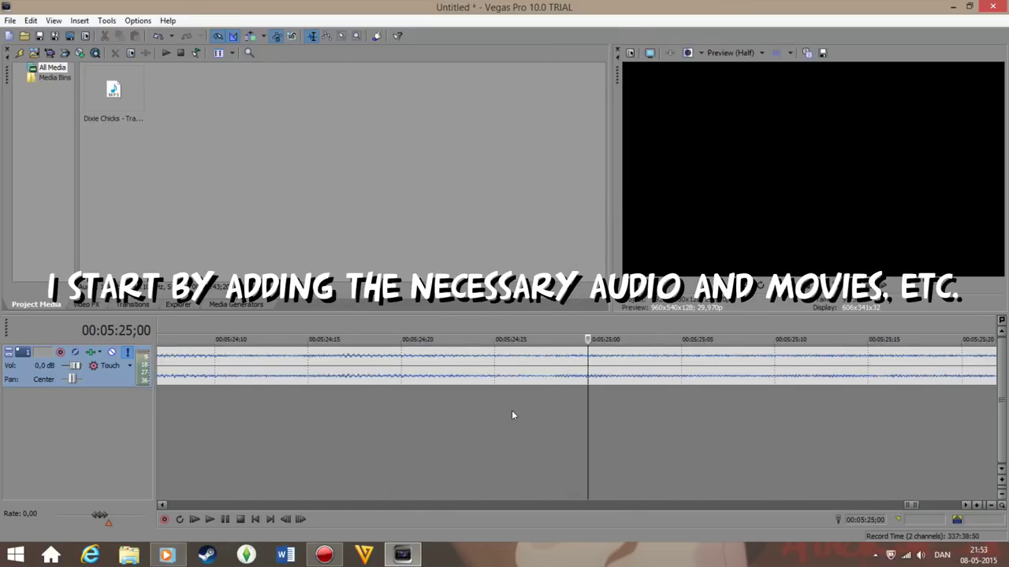
left_click(210, 517)
key("space")
scroll(492, 457, "down", 3)
scroll(492, 455, "down", 5)
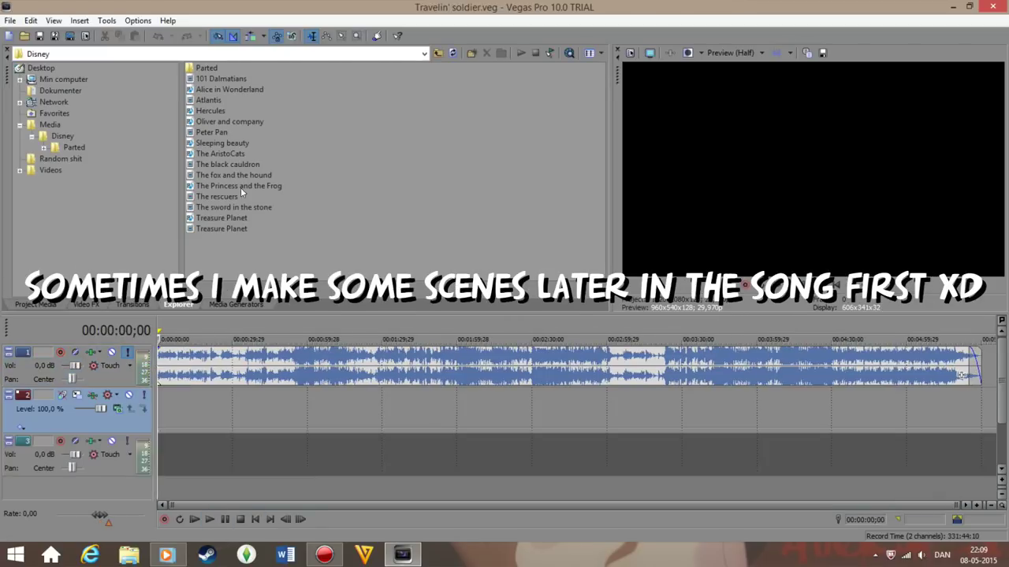
Add The Princess and the Frog from the Disney folder to the timeline and disable resampling on its video event
left_click_drag(241, 187, 181, 406)
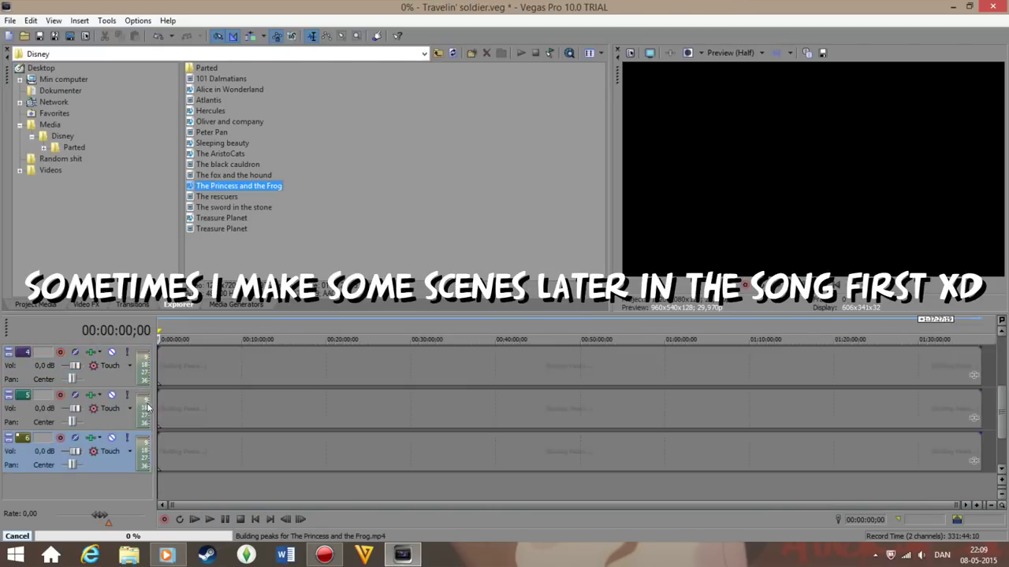
left_click(275, 410)
right_click(276, 410)
mouse_move(308, 335)
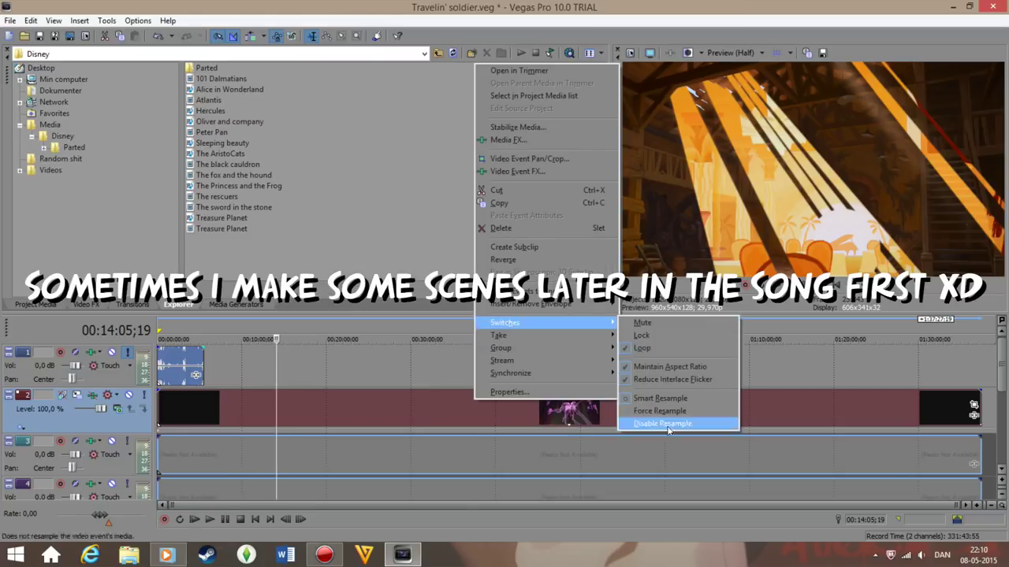
left_click(463, 424)
Split the film at 00:07:54;12, where the Duke's Cafe street shot begins, and delete the footage before it
scroll(388, 400, "up", 5)
left_click_drag(389, 400, 411, 405)
scroll(412, 405, "up", 3)
left_click_drag(579, 379, 631, 398)
scroll(722, 406, "down", 3)
scroll(724, 406, "up", 3)
left_click_drag(480, 411, 529, 391)
scroll(529, 392, "down", 3)
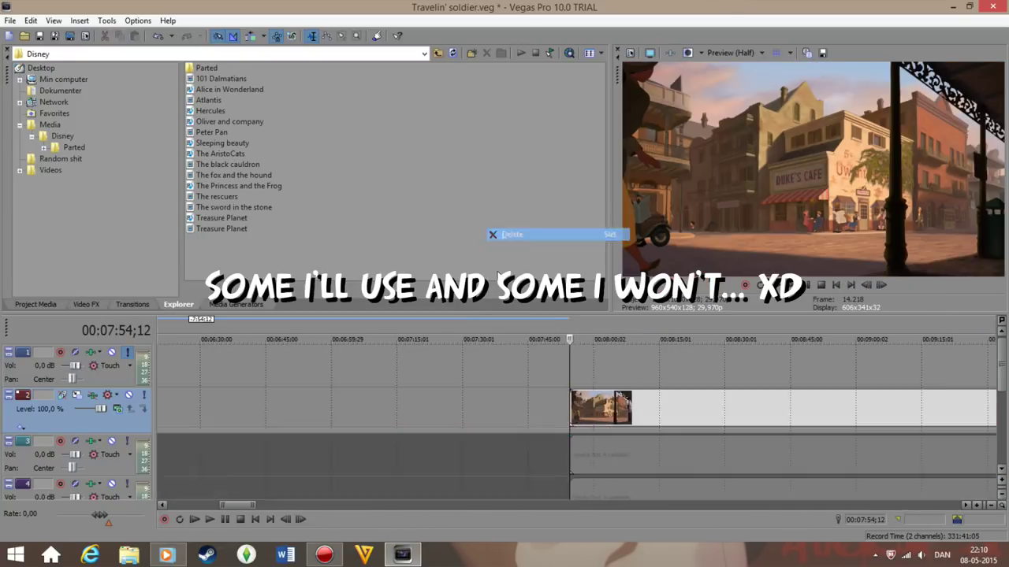
Start the film at the song's end, isolate the Duke's Cafe street shot, and insert an empty video track above it
left_click(508, 421)
scroll(507, 422, "up", 3)
scroll(467, 408, "up", 2)
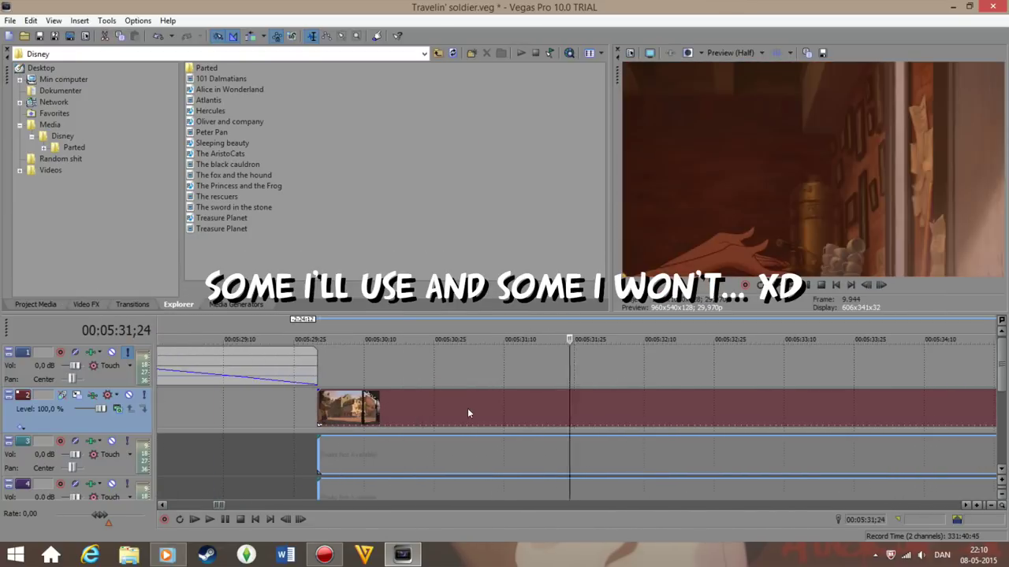
right_click(269, 409)
left_click(311, 309)
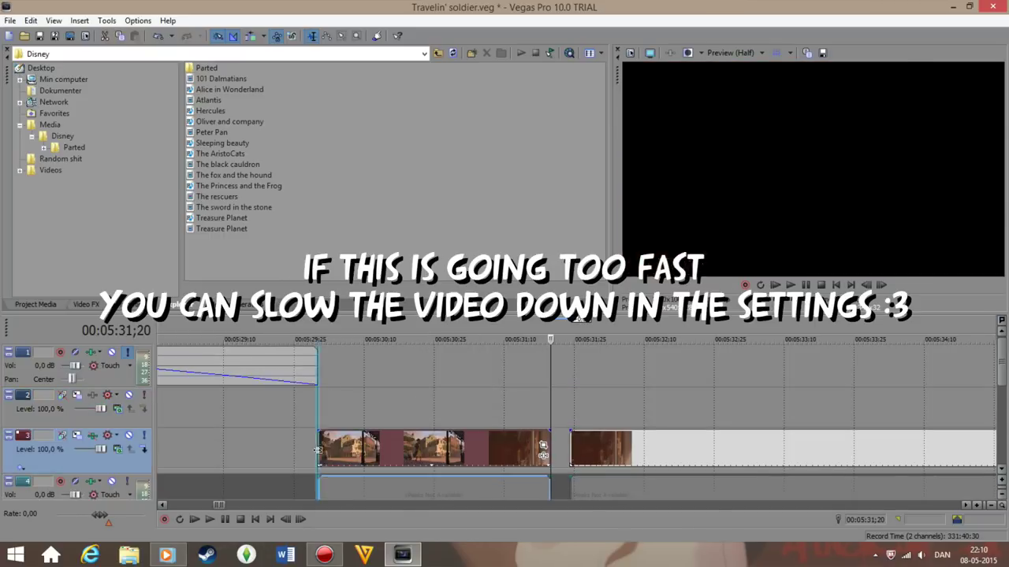
Duplicate the street shot onto the new upper track and cut the copy shorter
left_click(316, 408)
key("s")
key("Return")
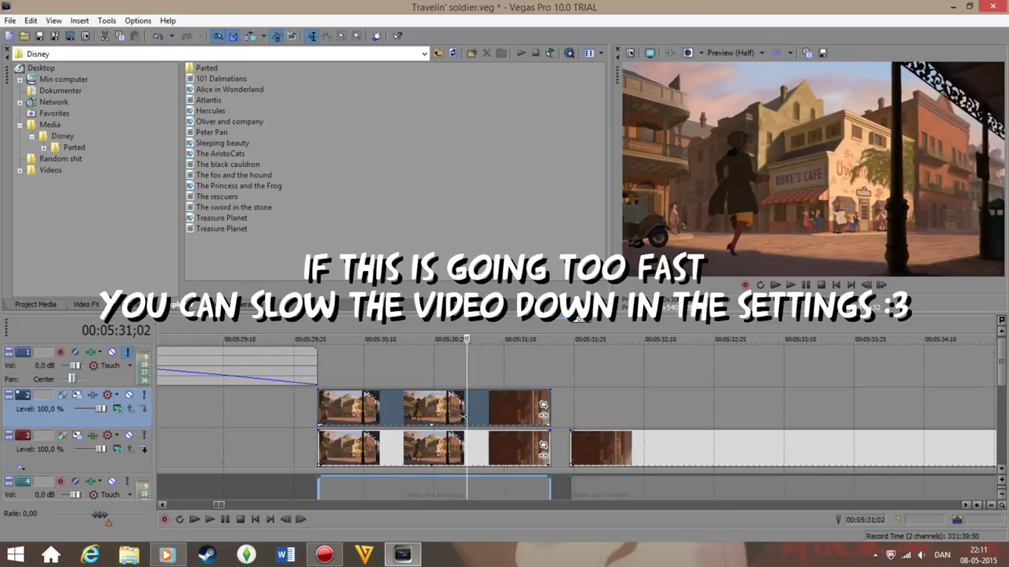
right_click(473, 408)
left_click(473, 171)
Mask out the walking woman in the upper copy with a four-point mask in Negative mode
left_click(394, 404)
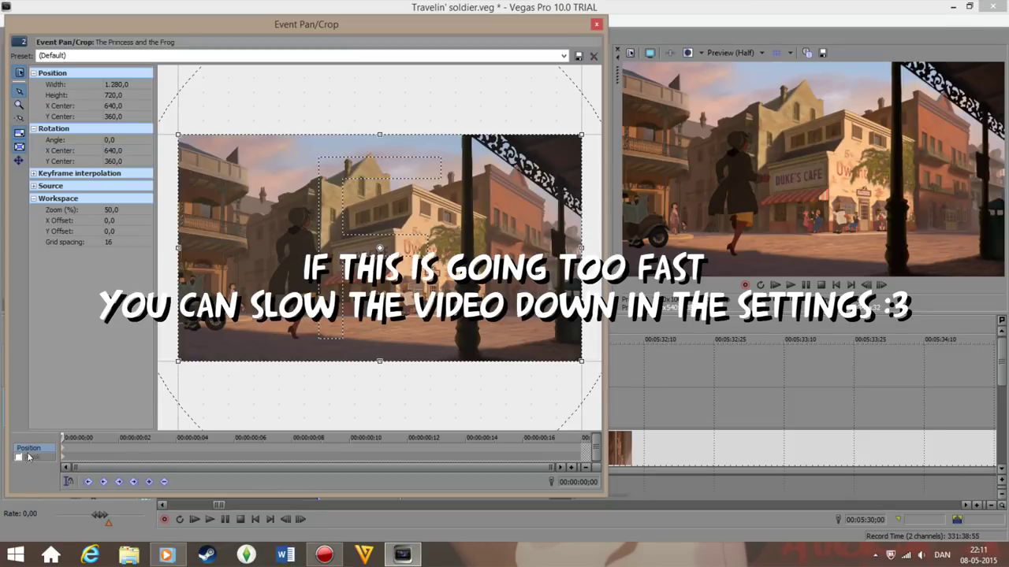
left_click(28, 457)
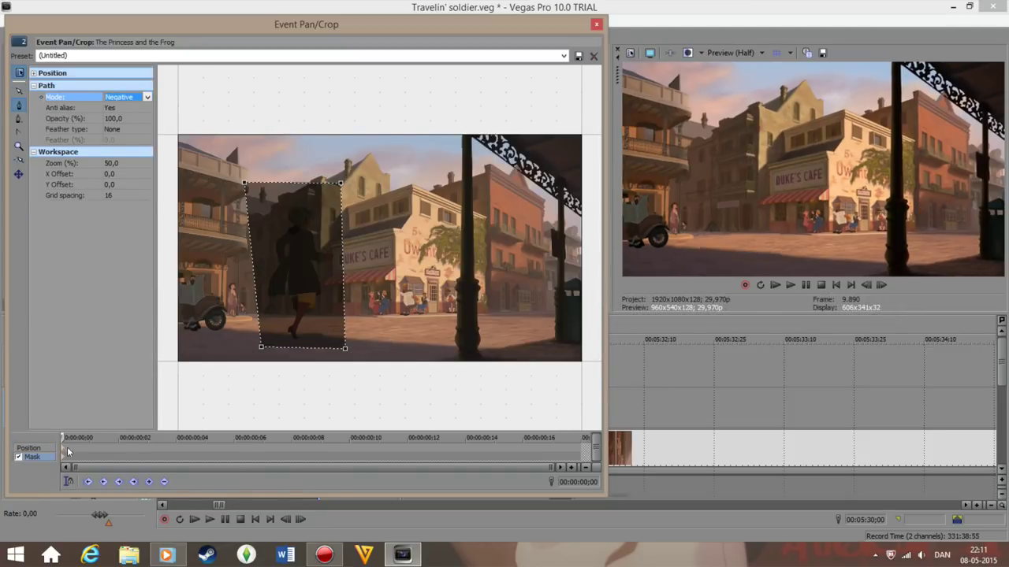
left_click(71, 448)
right_click(203, 348)
left_click(237, 356)
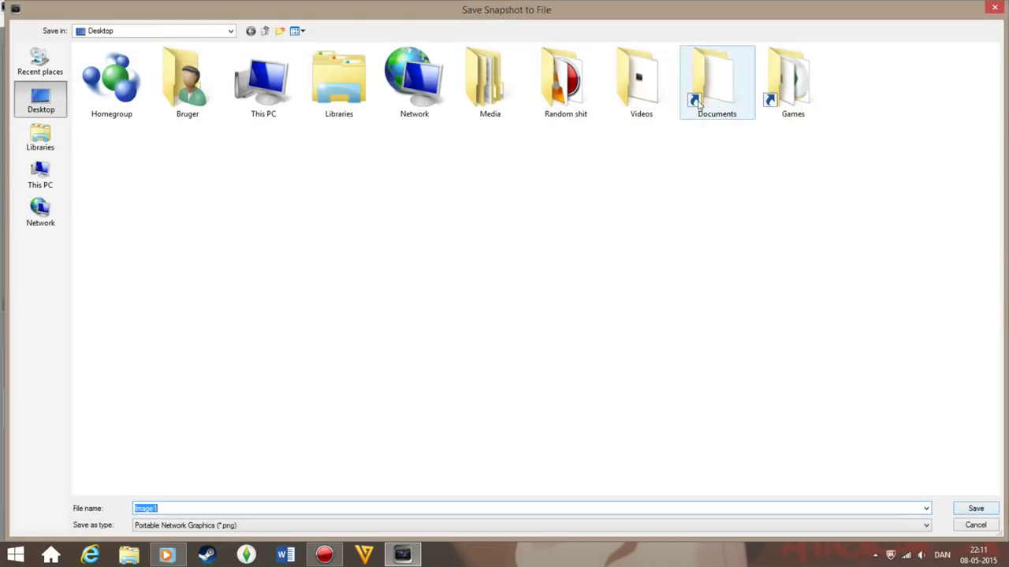
Save the cleaned preview frame as "The princess and the frog (2).jpg" in the Movie backgrounds folder
double_click(490, 79)
double_click(264, 79)
double_click(189, 79)
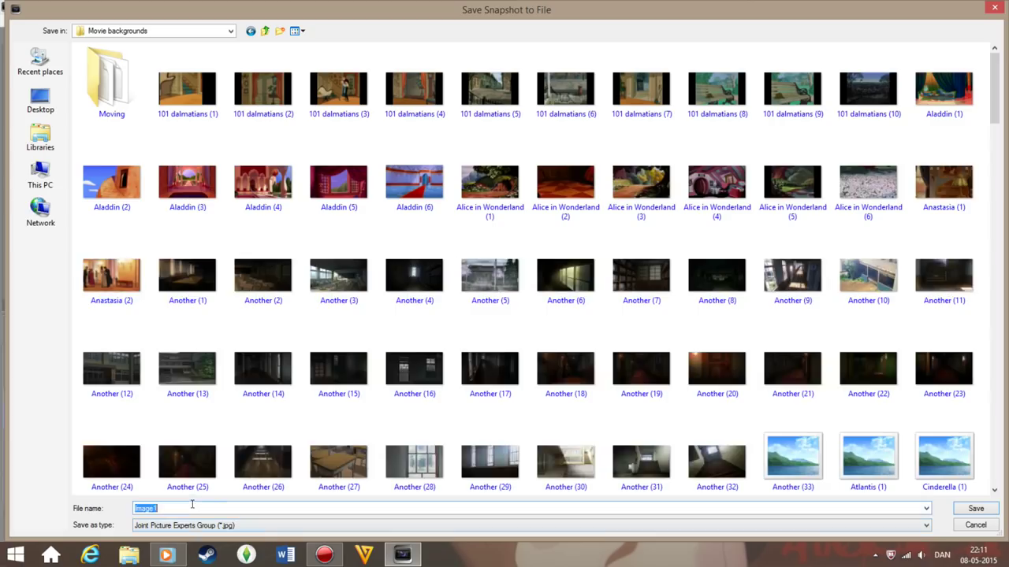
type("The princess and the frog (2).jpg")
key("Return")
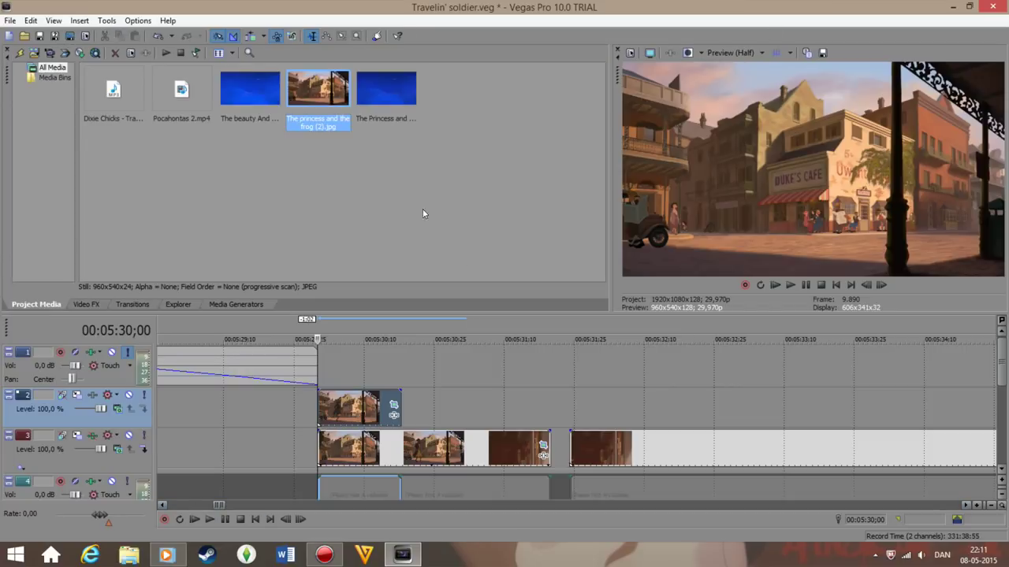
Remove the street shot and its masked copy, and start the remaining footage at the song's end
right_click(448, 416)
left_click(481, 323)
left_click(370, 392)
left_click(390, 381)
left_click_drag(390, 380, 833, 358)
scroll(552, 366, "down", 3)
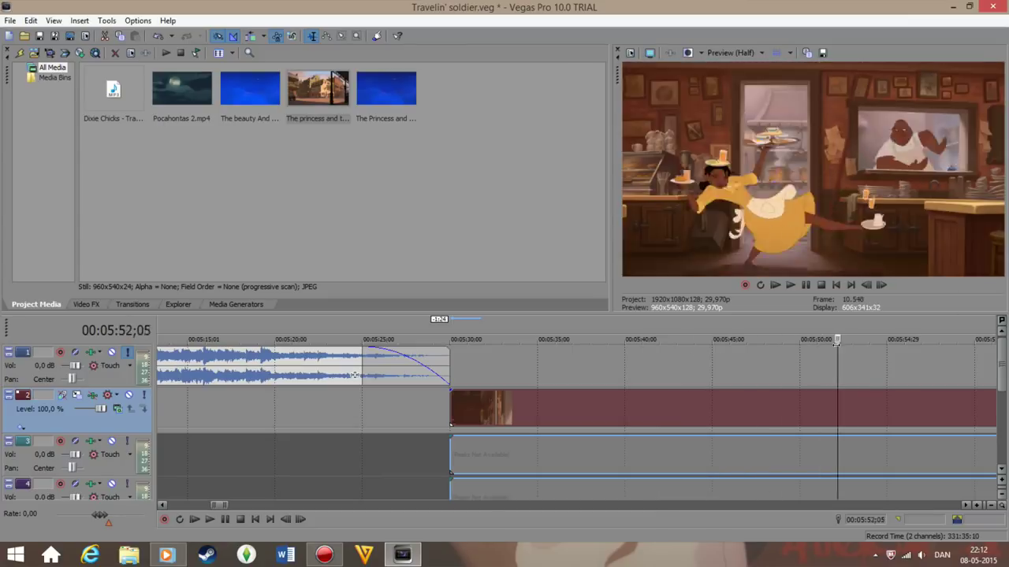
Delete the footage between about 00:05:52;05 and 00:06:47;07 and join the trombone shot to the kept clip
scroll(813, 348, "up", 4)
scroll(813, 349, "down", 4)
left_click_drag(744, 411, 494, 387)
scroll(563, 392, "up", 4)
scroll(501, 387, "down", 10)
right_click(465, 398)
left_click(450, 407)
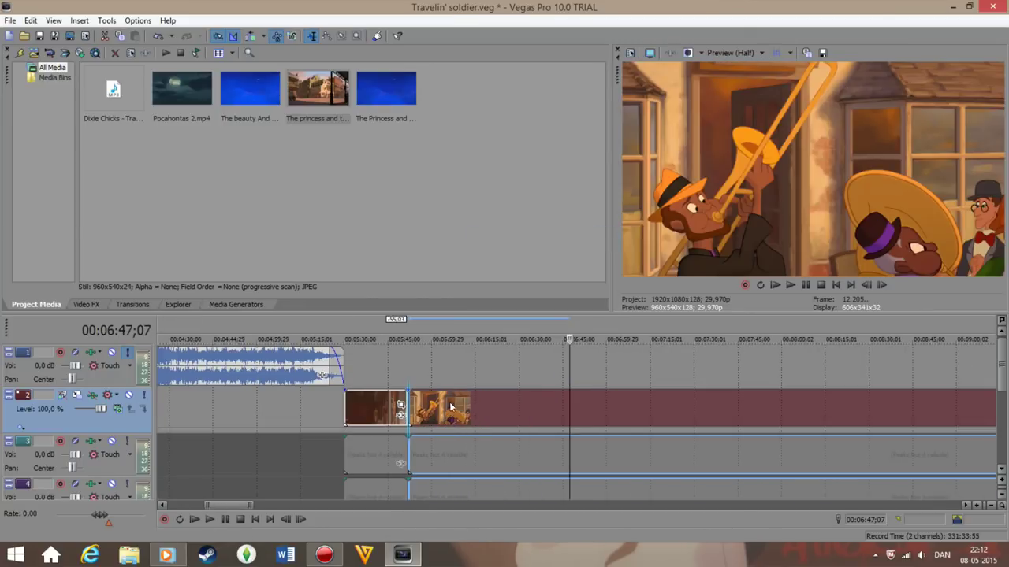
Split the film at the Duke's menu shot at 00:08:39;03 and delete the rest of the footage
left_click_drag(798, 416, 476, 416)
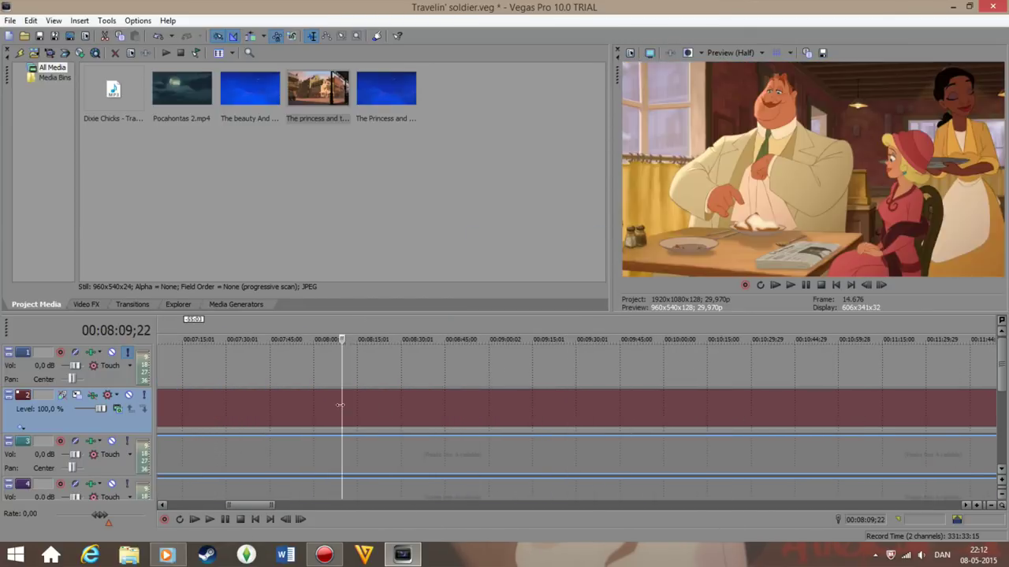
scroll(517, 415, "up", 10)
key("space")
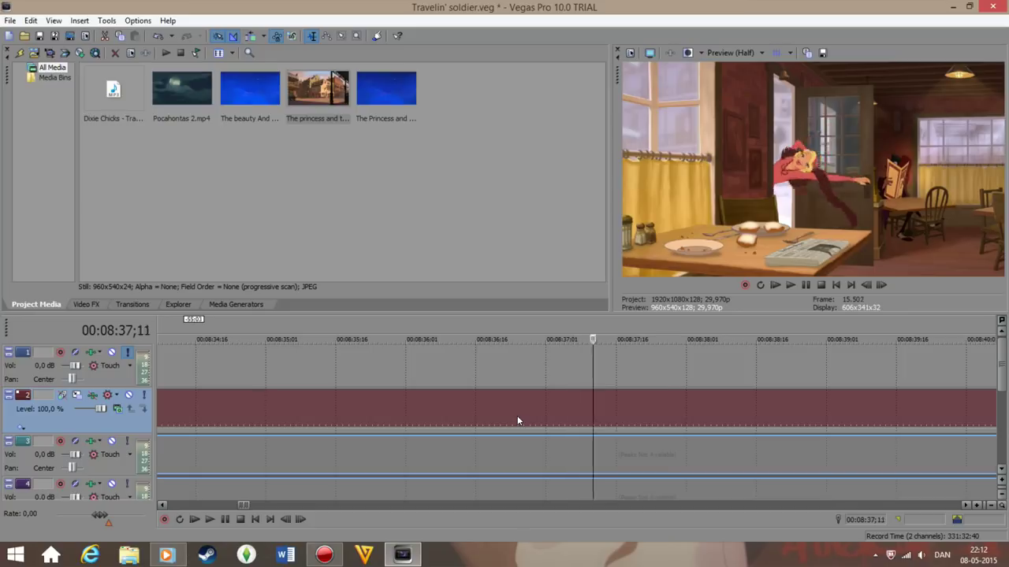
scroll(517, 420, "down", 10)
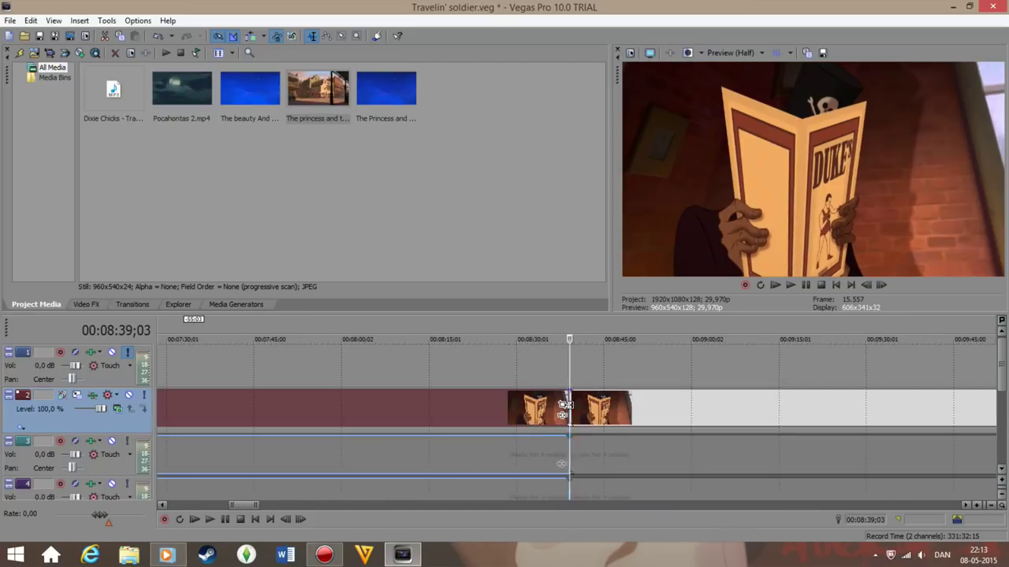
left_click(576, 364)
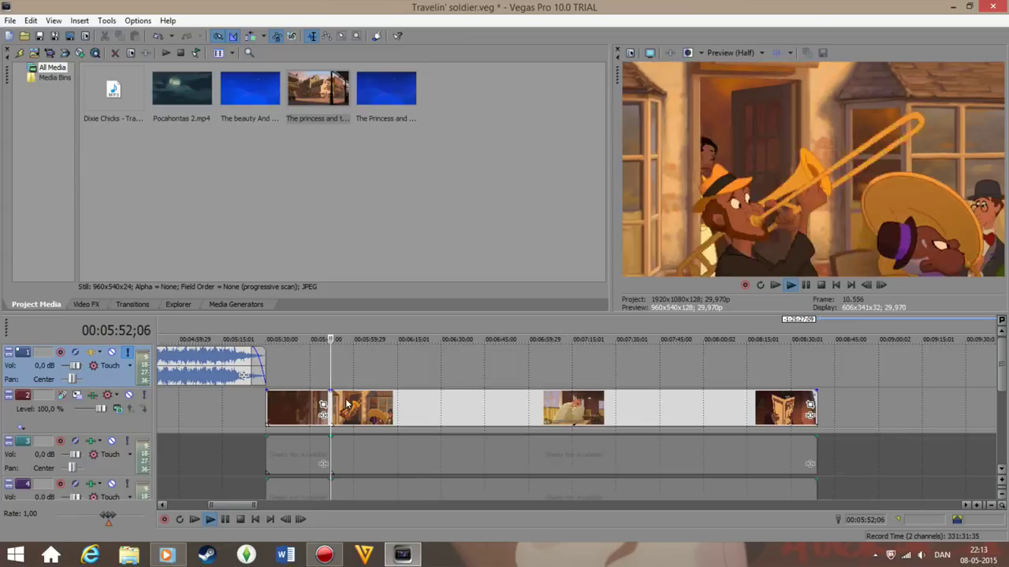
Play back the kept footage and split it where the yellow car street shot changes to the service bell close-up
left_click(114, 427)
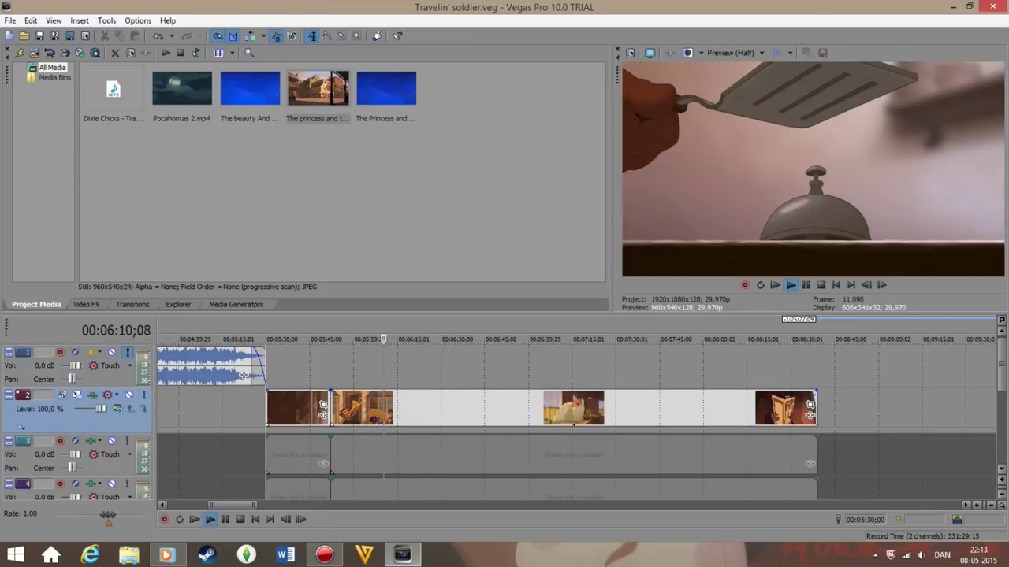
left_click(226, 521)
scroll(517, 430, "up", 10)
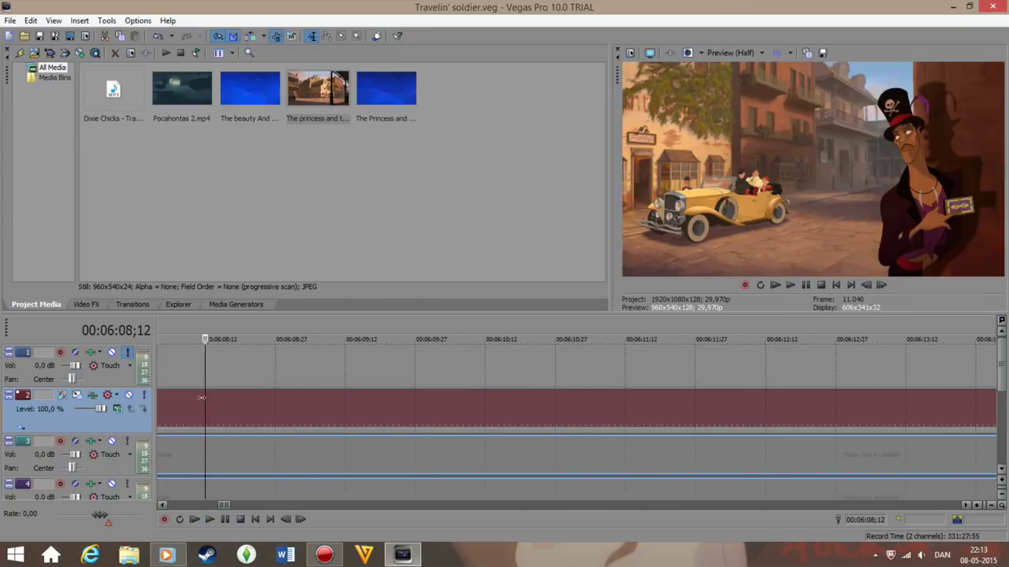
left_click_drag(359, 408, 356, 406)
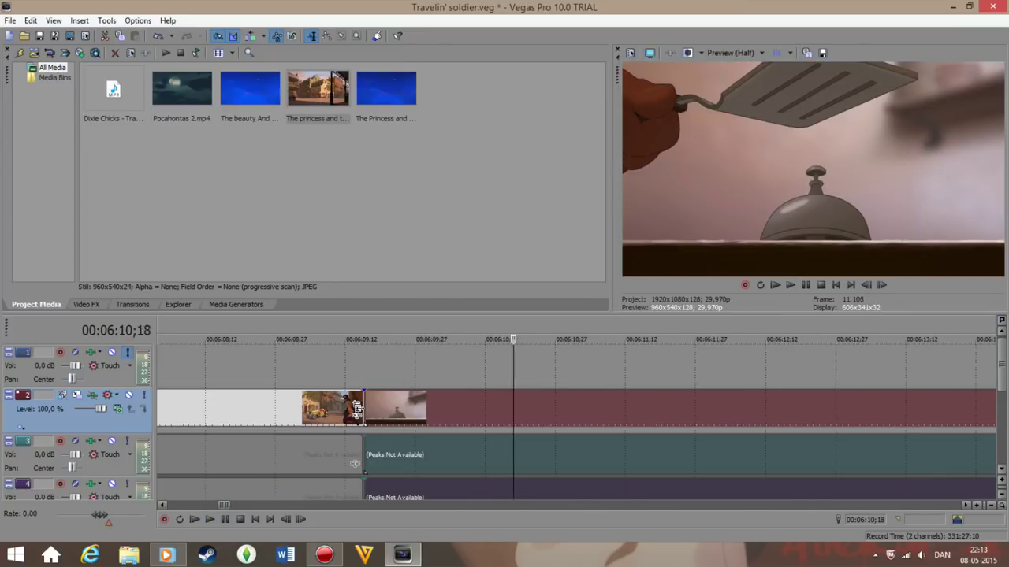
scroll(357, 407, "down", 10)
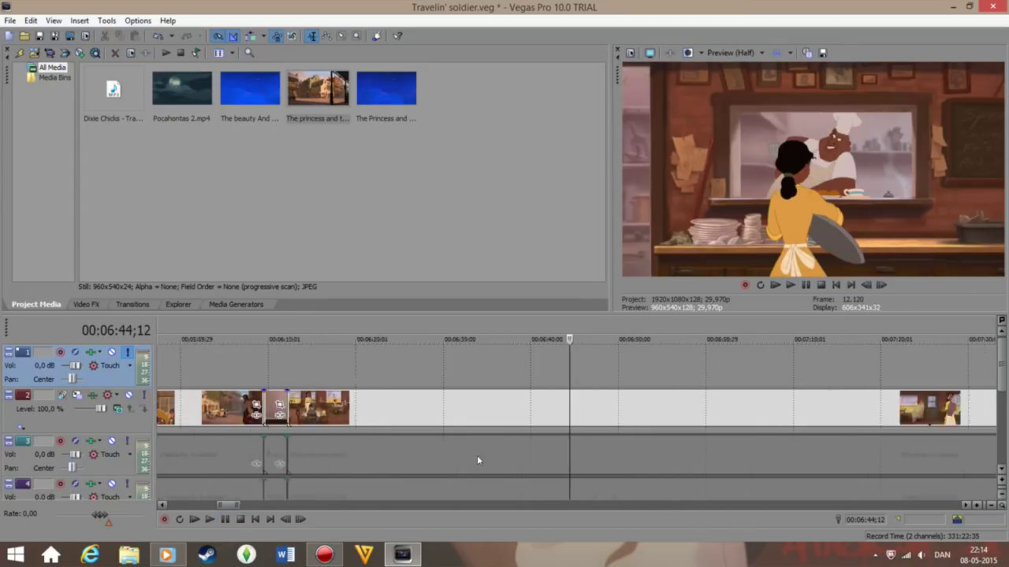
Isolate the shot of the waitress holding the tray from 00:06:36;11 to 00:06:42;00 and add a video track above it
scroll(610, 427, "up", 5)
left_click(281, 420)
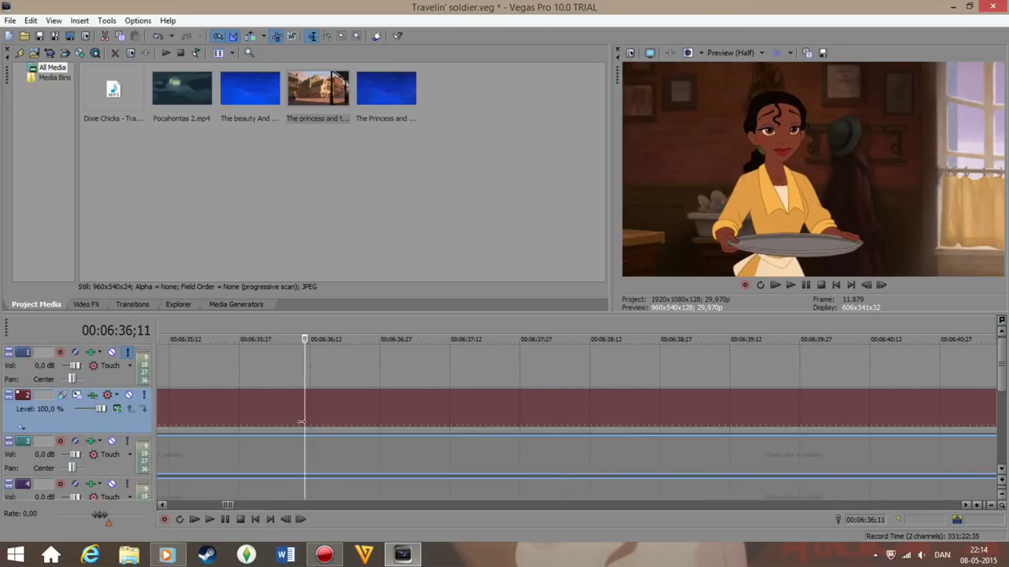
key("space")
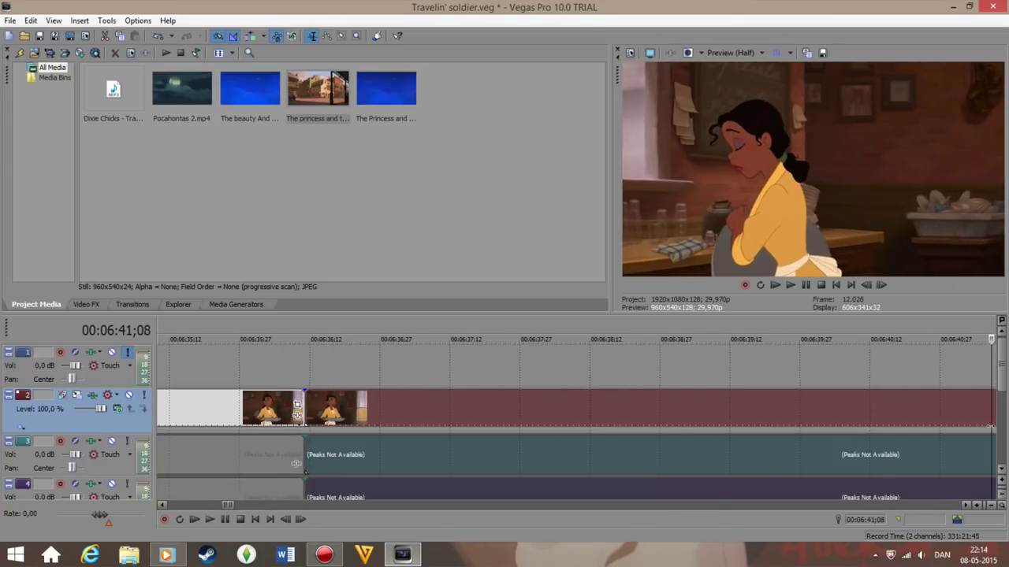
scroll(604, 408, "down", 5)
right_click(600, 421)
left_click(630, 271)
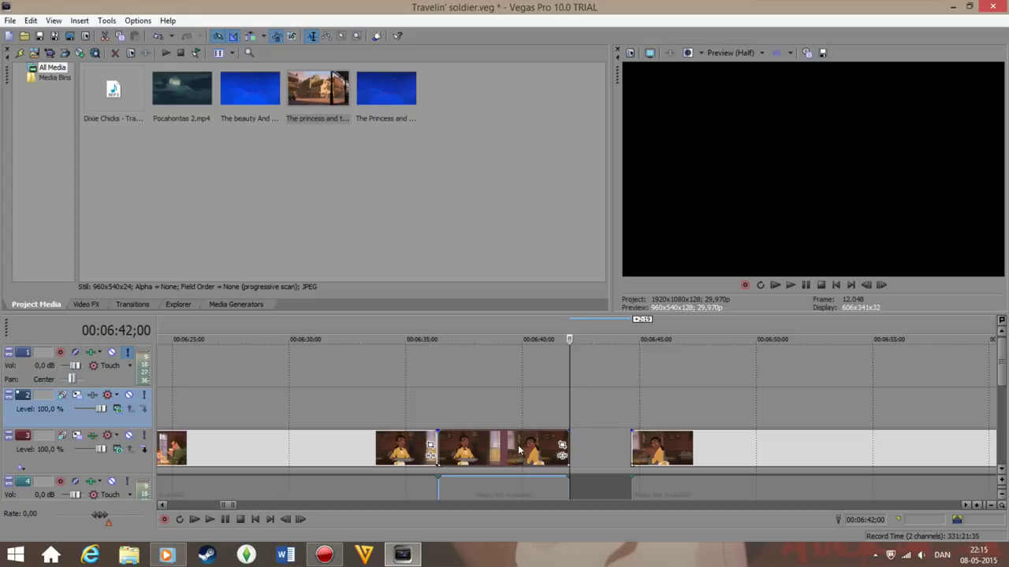
Duplicate the waitress shot onto the new upper track and split the copy at 00:06:41;22, keeping only its eyes-closed pose
left_click_drag(518, 450, 519, 410)
scroll(885, 413, "up", 5)
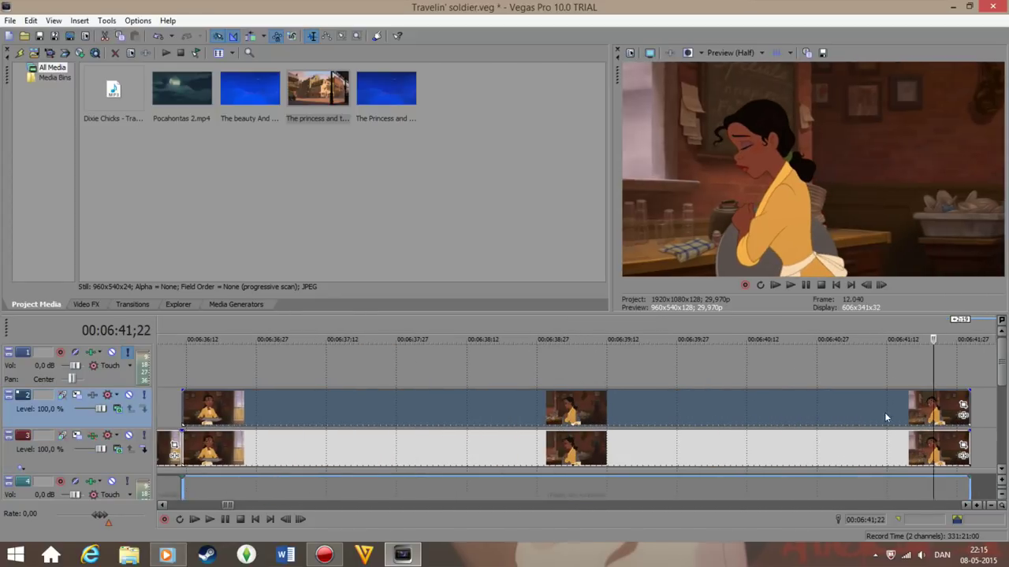
key("s")
key("Delete")
Shrink the eyes-closed shot and shift it to the left of the frame with Event Pan/Crop
left_click(211, 405)
left_click_drag(331, 331, 468, 252)
left_click(598, 34)
Match the lower tray shot's size to the upper shot and shift it to the right of the frame with Event Pan/Crop
right_click(241, 429)
left_click(283, 263)
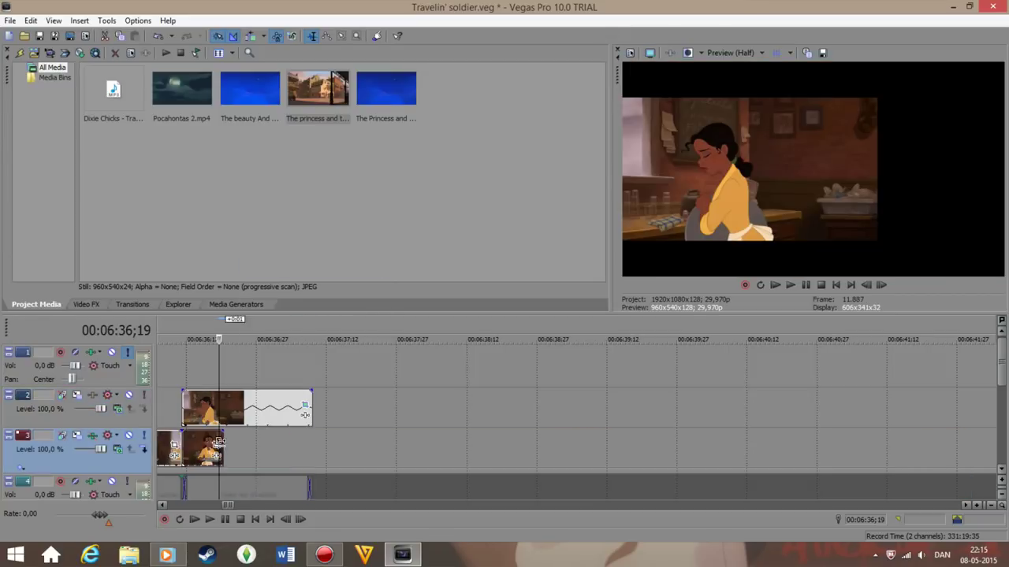
left_click(174, 445)
right_click(67, 446)
left_click(94, 332)
left_click_drag(378, 260, 276, 252)
left_click(597, 23)
Nudge the upper shot horizontally to line up its background with the lower shot, checking the match in full-screen preview
left_click(305, 405)
mouse_move(338, 299)
left_mouse_down()
mouse_move(411, 299)
mouse_move(333, 299)
left_mouse_up()
left_click(649, 52)
key("Escape")
left_click_drag(490, 198, 495, 198)
left_click(650, 53)
key("Escape")
Draw a four-point mask around the upper shot, leaving out its right edge, and feather it on both sides by 5%
left_click(18, 457)
left_click(522, 142)
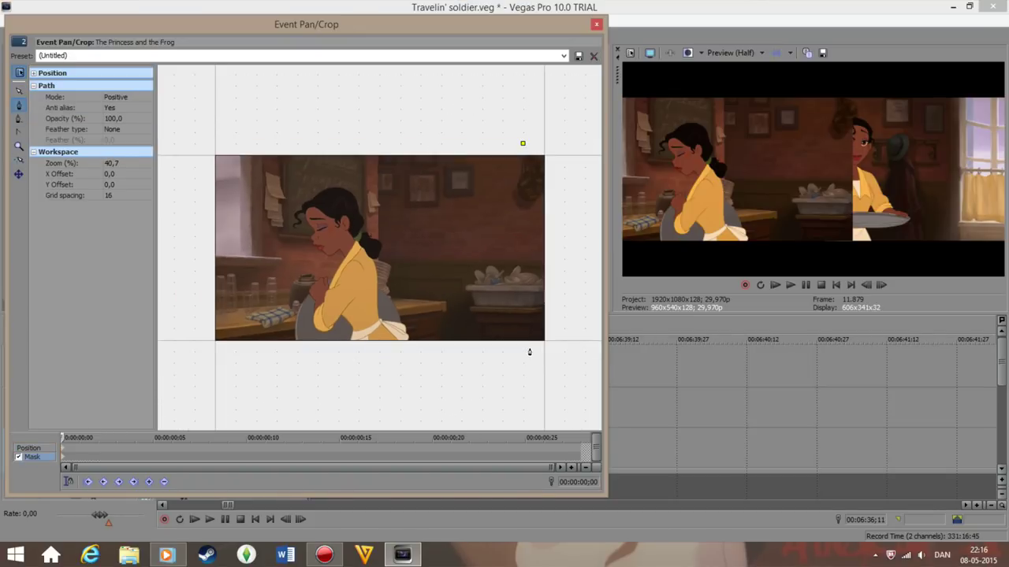
double_click(193, 143)
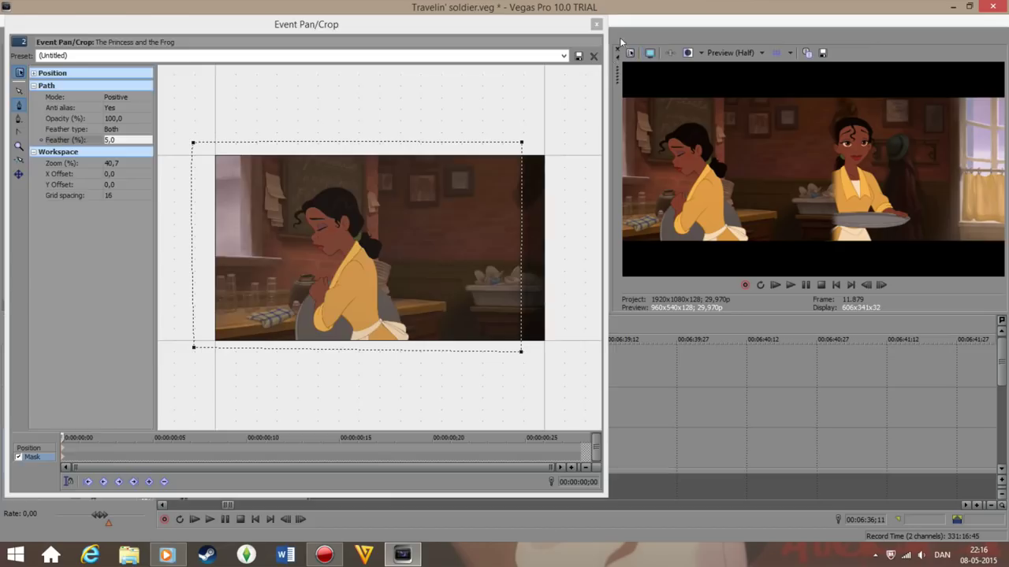
left_click(596, 24)
Duplicate the tray shot onto its own track, move that track above the other two, and mute it
right_click(397, 301)
key("Escape")
left_click(108, 424)
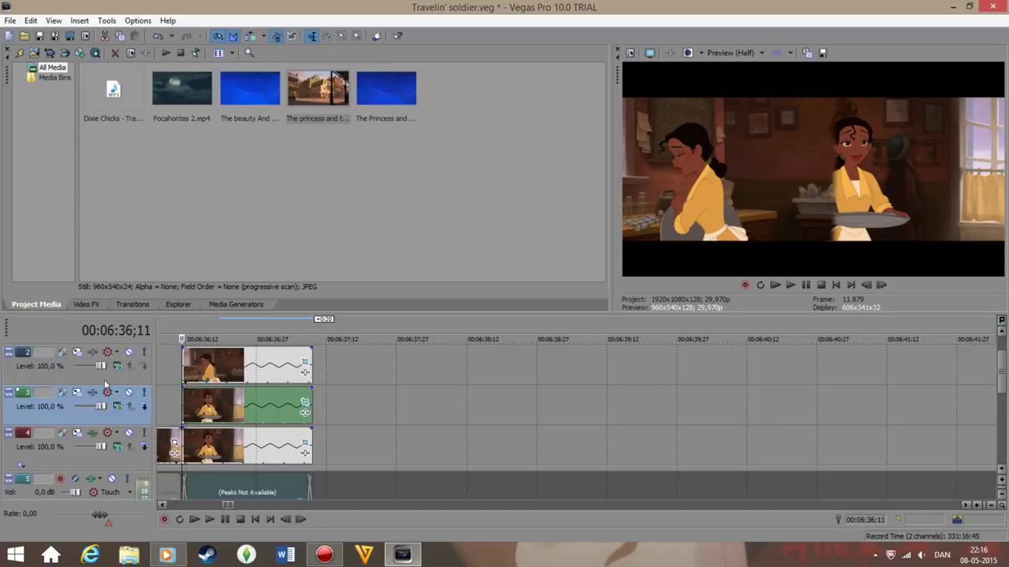
left_click(276, 364)
left_click(305, 363)
left_click(596, 23)
scroll(357, 399, "left", 5)
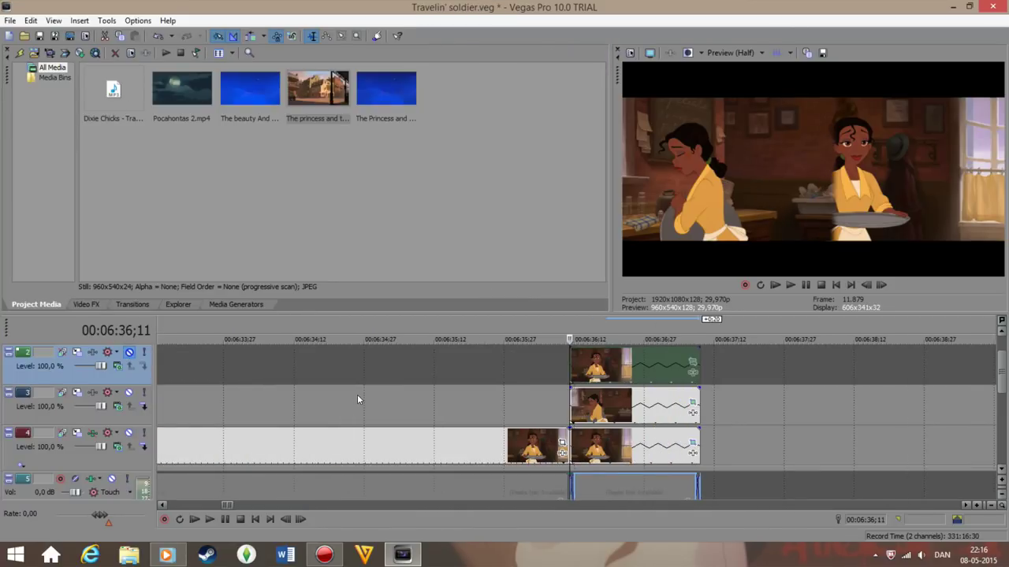
Extend the top copy to reach its eyes-closed frames and move that part back over the two composited shots
left_click_drag(699, 364, 994, 364)
scroll(396, 374, "down", 5)
scroll(395, 374, "up", 1)
left_click_drag(924, 410, 447, 410)
Draw a mask on the top copy that keeps only the wall with the hanging hat and coat
right_click(447, 410)
left_click(441, 263)
left_click(31, 456)
left_click(422, 139)
left_click(422, 357)
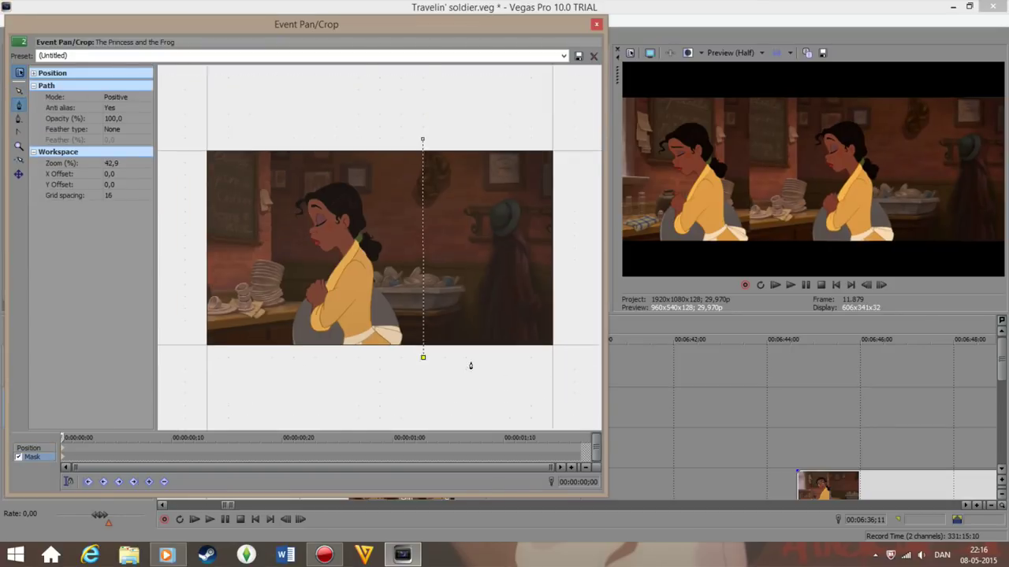
Shift the masked top copy to line up its background with the shots below, checking the match in full-screen preview
scroll(470, 366, "down", 2)
left_click(29, 448)
left_click_drag(298, 275, 296, 277)
left_click(651, 55)
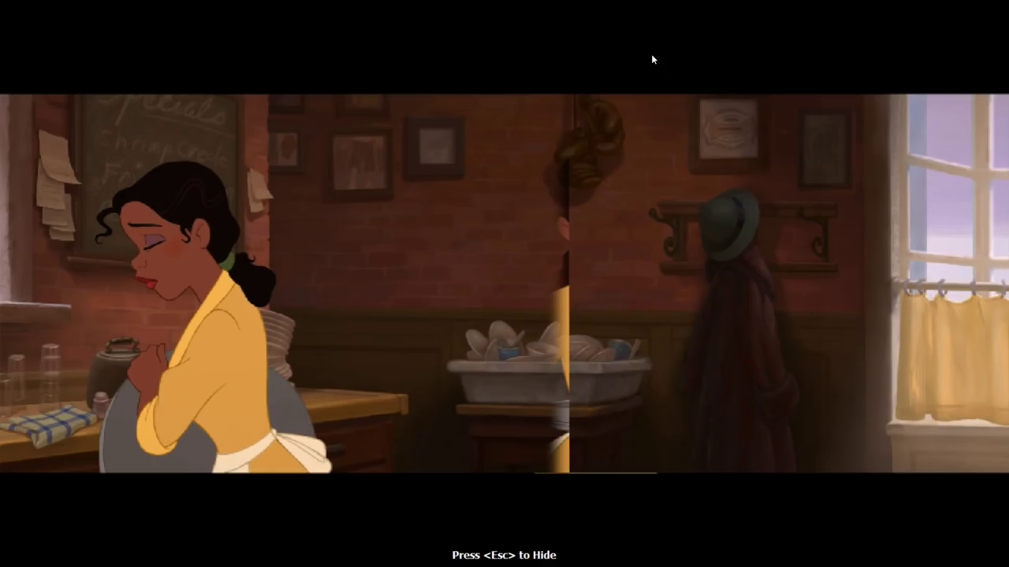
key("Escape")
Widen the middle shot's mask towards its right edge to cover the leftover tray figure, and check it full screen
left_click(31, 456)
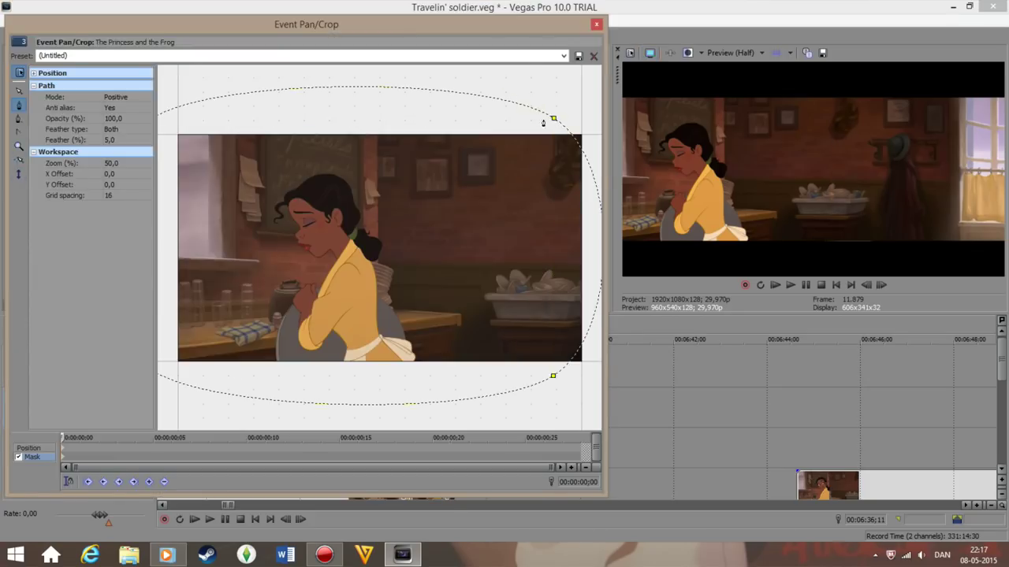
left_click(651, 54)
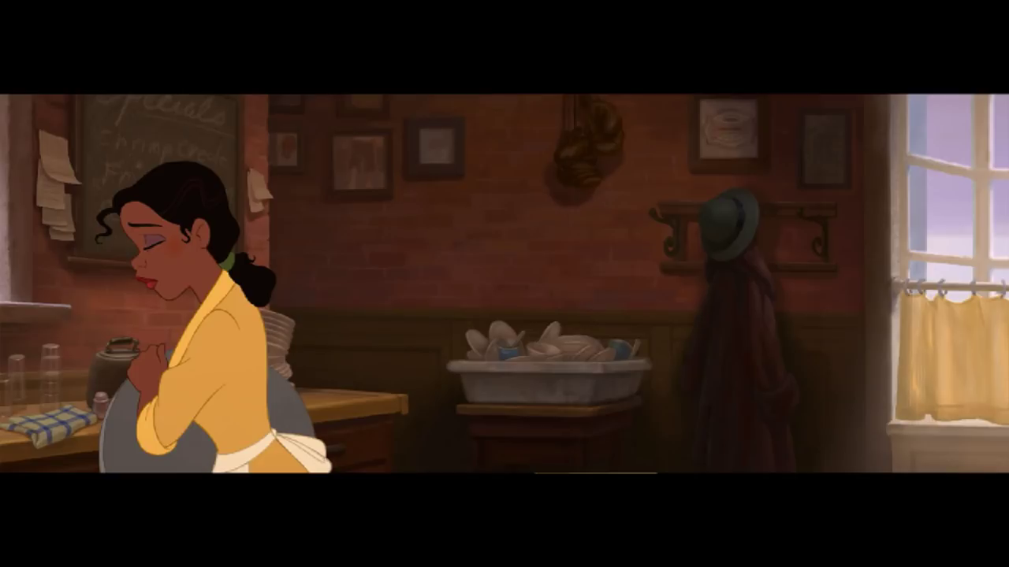
key("Escape")
Nudge the middle shot's pan/crop position to match the surrounding background, and check the composite full screen
left_click(67, 443)
left_click_drag(358, 260, 354, 257)
left_click(651, 54)
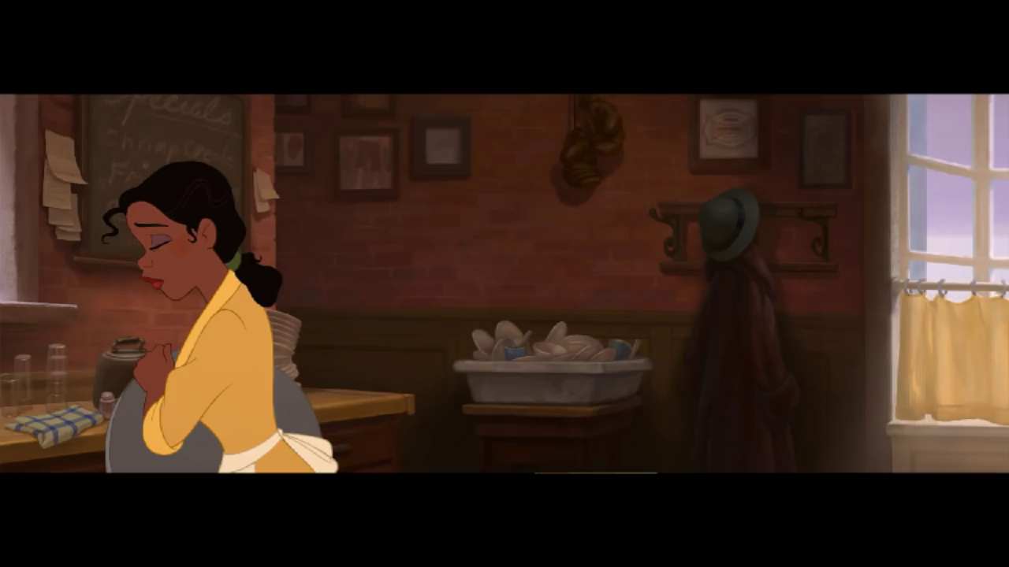
key("Escape")
Save the composited preview frame as the still The princess and the frog (3).jpg
left_click(825, 54)
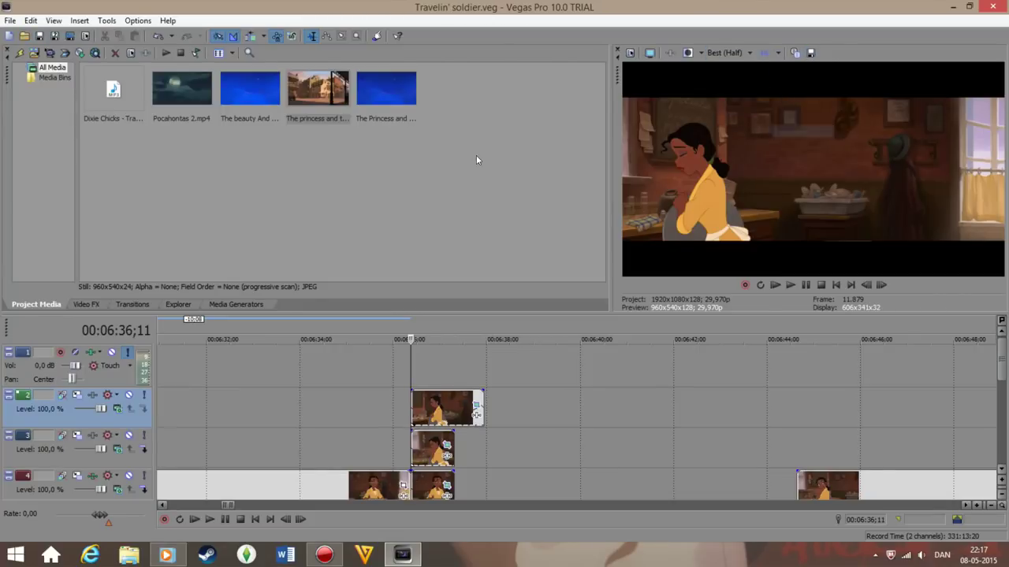
type("The p")
key("Down")
key("Return")
key("Return")
key("Return")
Delete the two extra compositing tracks and place the saved still right after the tray shot at 00:06:36;11
right_click(328, 431)
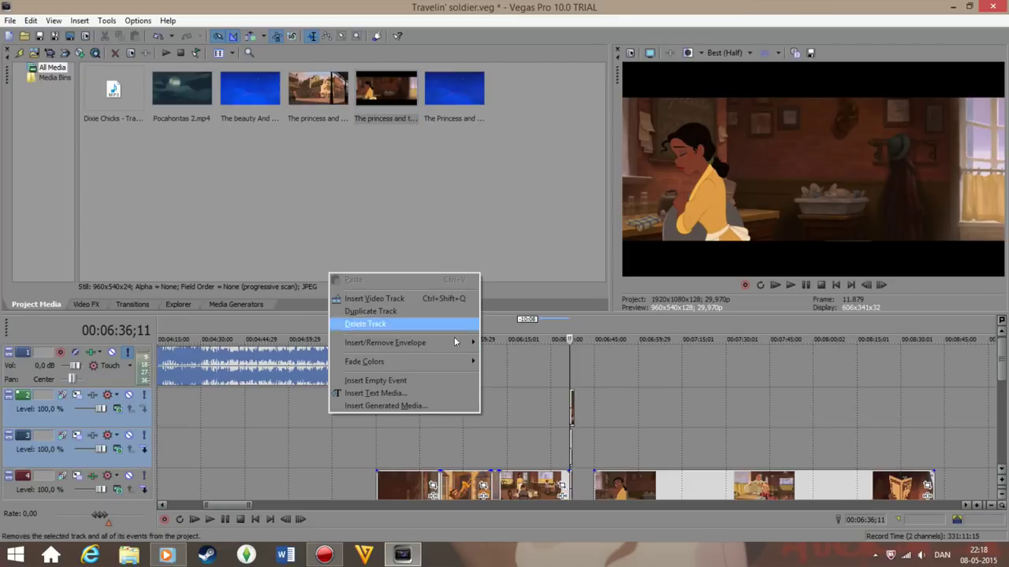
left_click(375, 329)
scroll(535, 385, "up", 5)
left_click_drag(386, 88, 556, 407)
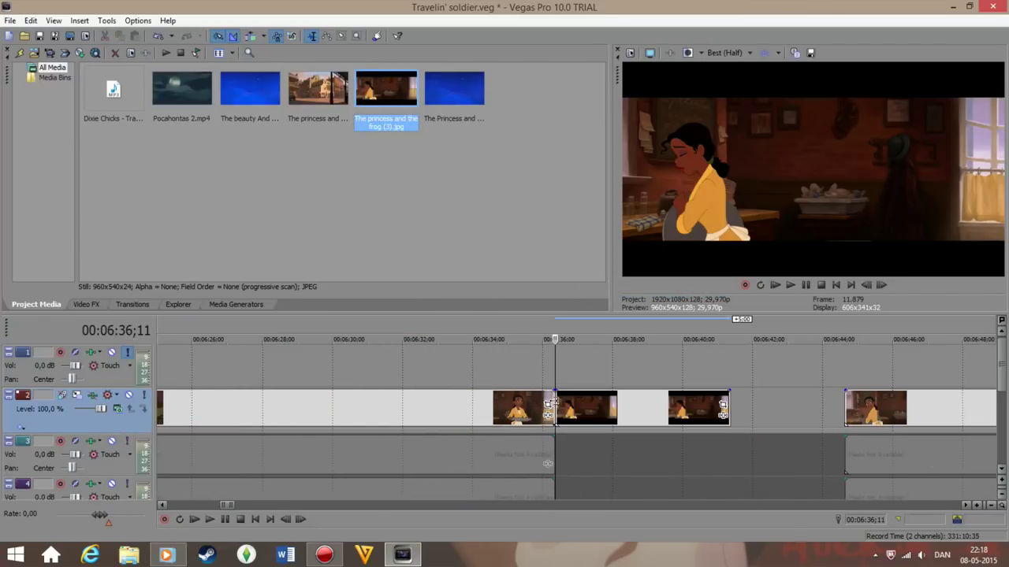
Crop the still to 633.0 by 356.1 around the empty room, leaving out the woman and the black bars
left_click(722, 404)
left_click_drag(180, 248, 313, 273)
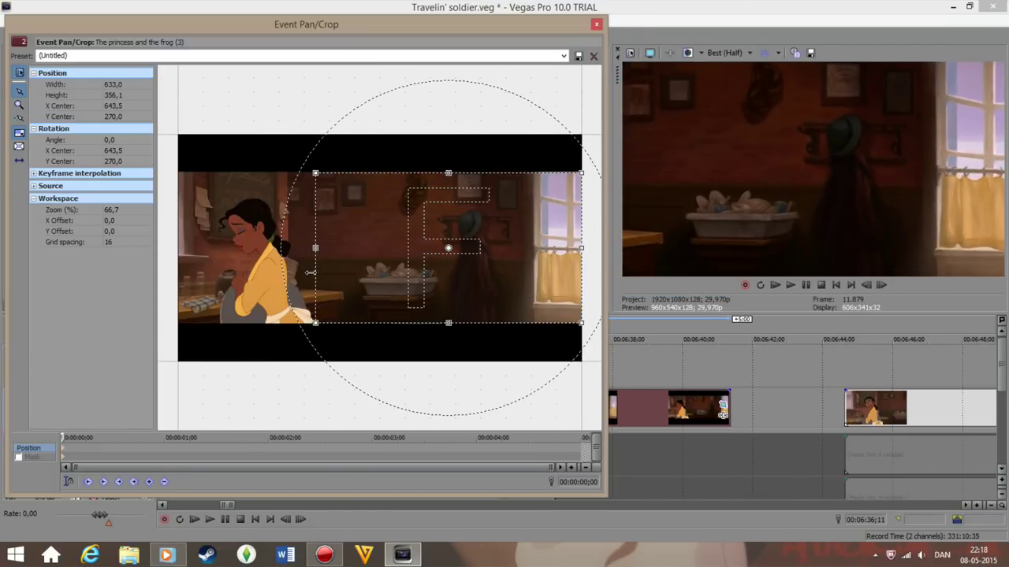
left_click(596, 24)
Apply Color Curves to the still and raise the middle of the RGB curve to brighten it
left_click(86, 304)
left_click_drag(207, 100, 520, 407)
left_click_drag(451, 197, 450, 178)
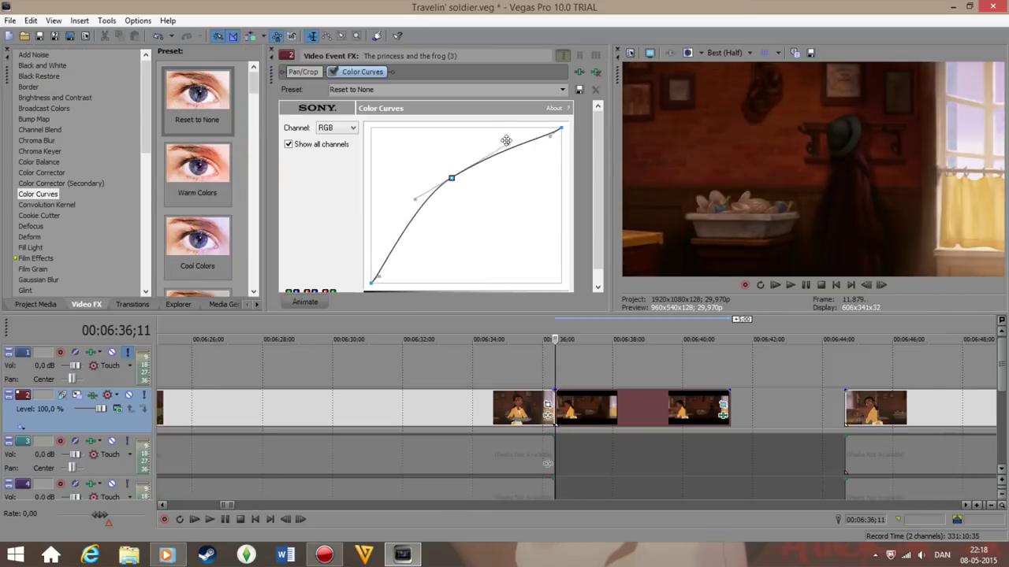
Add a second Color Curves effect to the still, lower the middle of its Red curve, and save the project
left_click(548, 376)
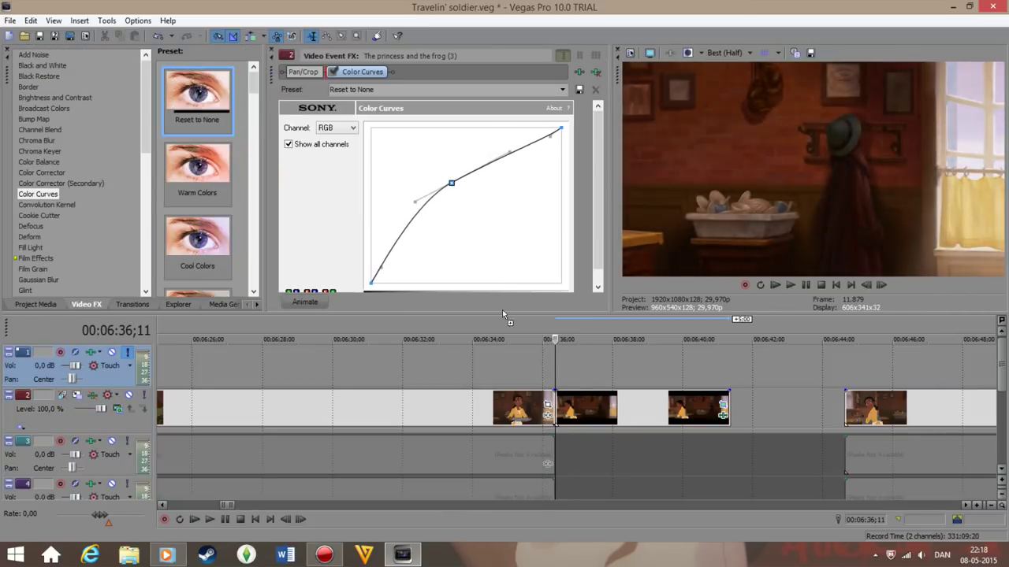
left_click_drag(480, 210, 480, 207)
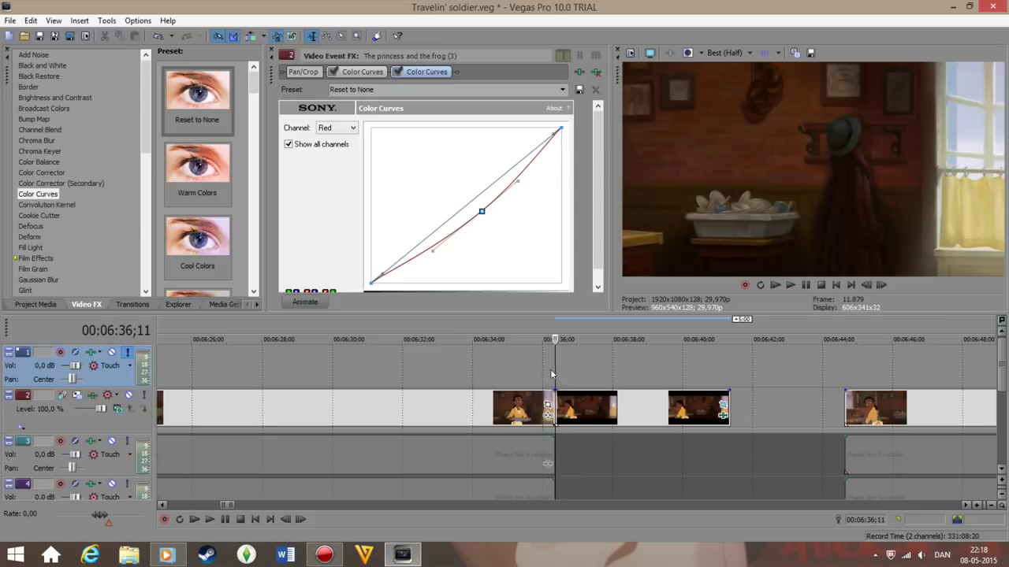
left_click(597, 89)
key("ctrl+s")
Insert The princess and the frog (2).jpg before the first film clip and close the gap after the empty-room still
left_click(36, 304)
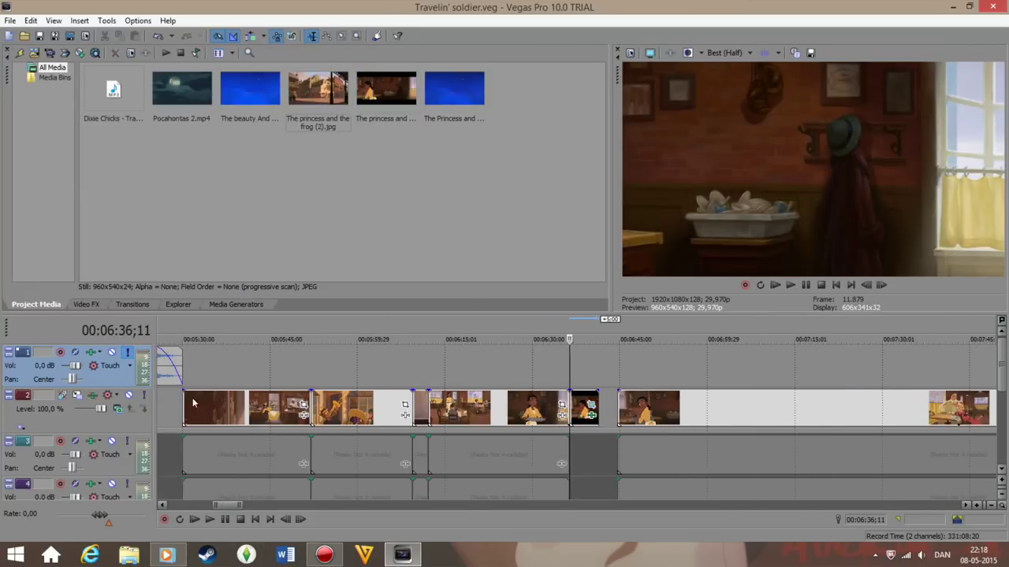
left_click(317, 88)
left_click_drag(395, 406, 666, 411)
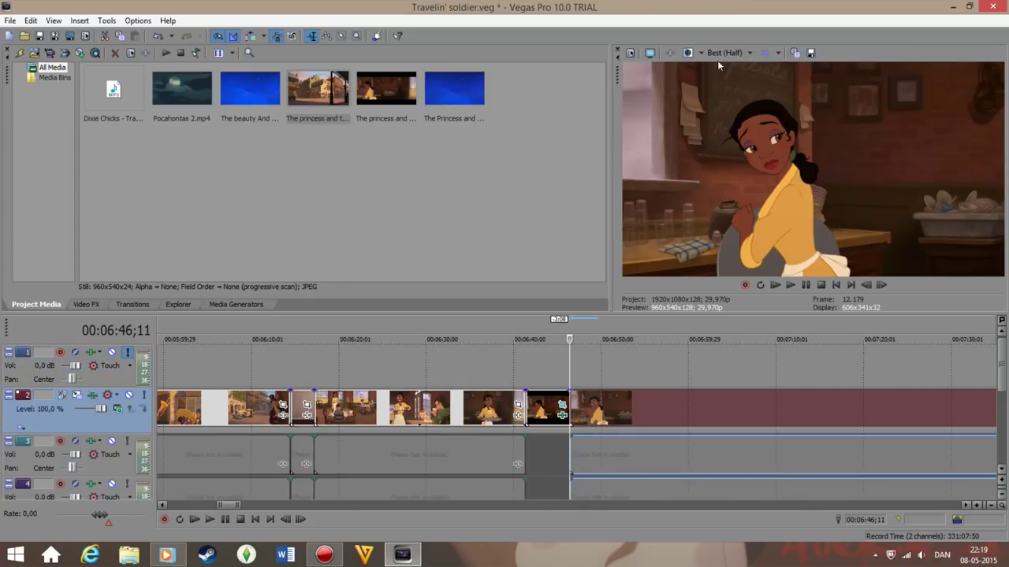
Play through the footage after the still and split out the chef's shot and the short shot following it
key("space")
scroll(663, 412, "down", 4)
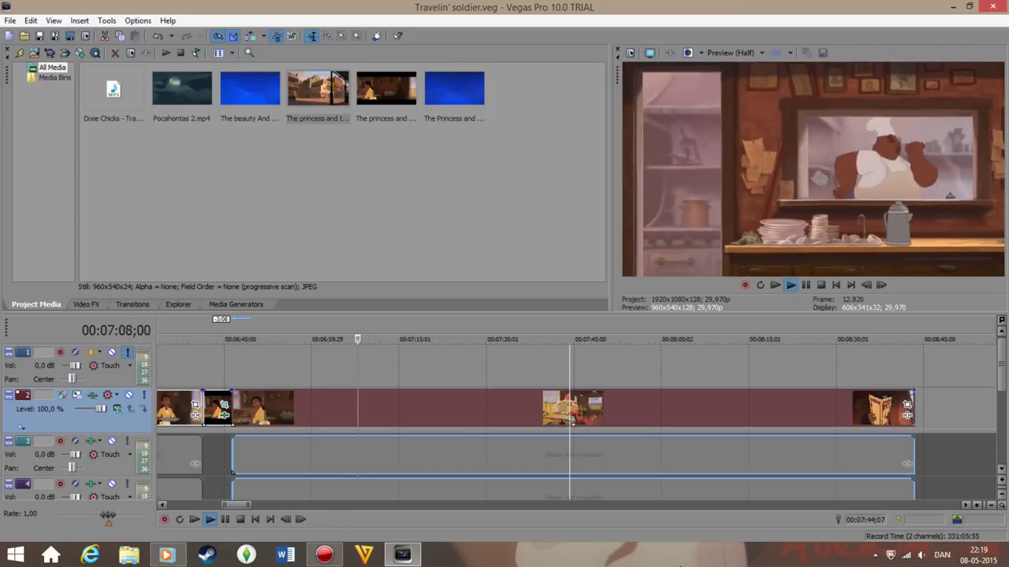
key("Return")
scroll(484, 421, "up", 8)
left_click_drag(484, 421, 431, 412)
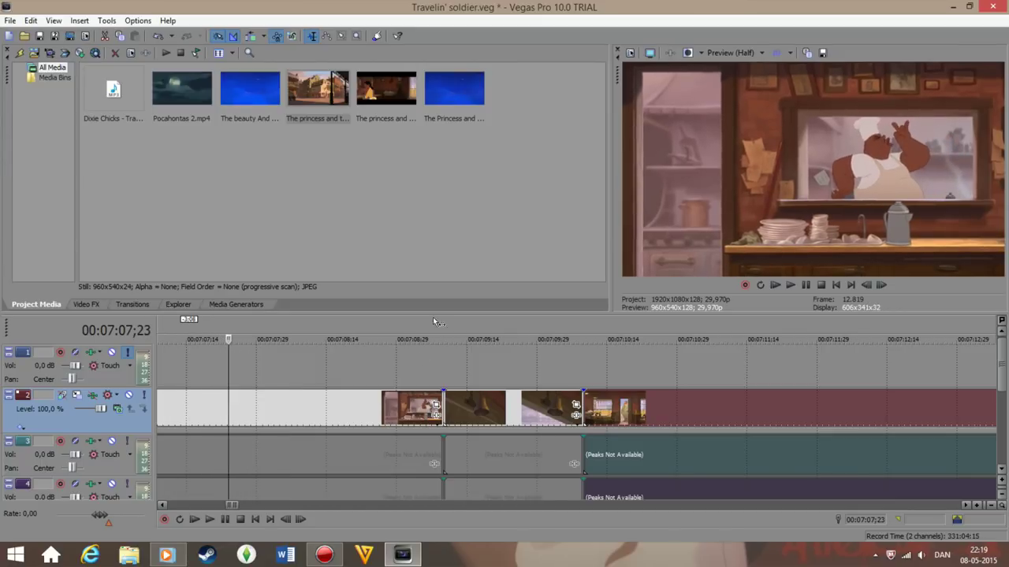
Remove the unwanted footage before the chef's shot and move the kept pieces back towards the empty-room still
key("ctrl+z")
scroll(507, 406, "down", 5)
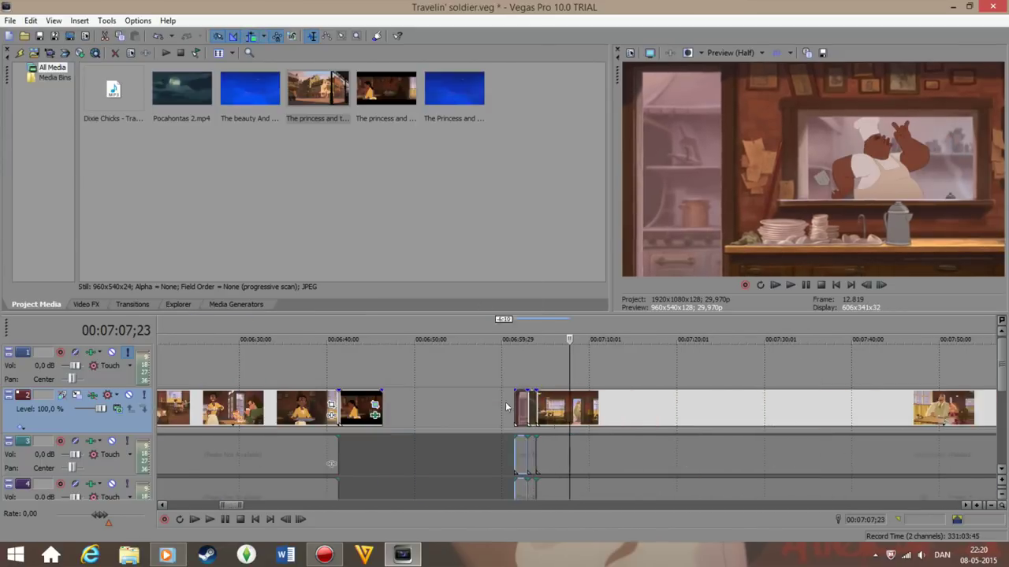
key("ctrl+z")
Play the remaining restaurant footage, keep two short shots near its end, remove the rest, and move them behind the earlier pieces
left_click(415, 369)
key("space")
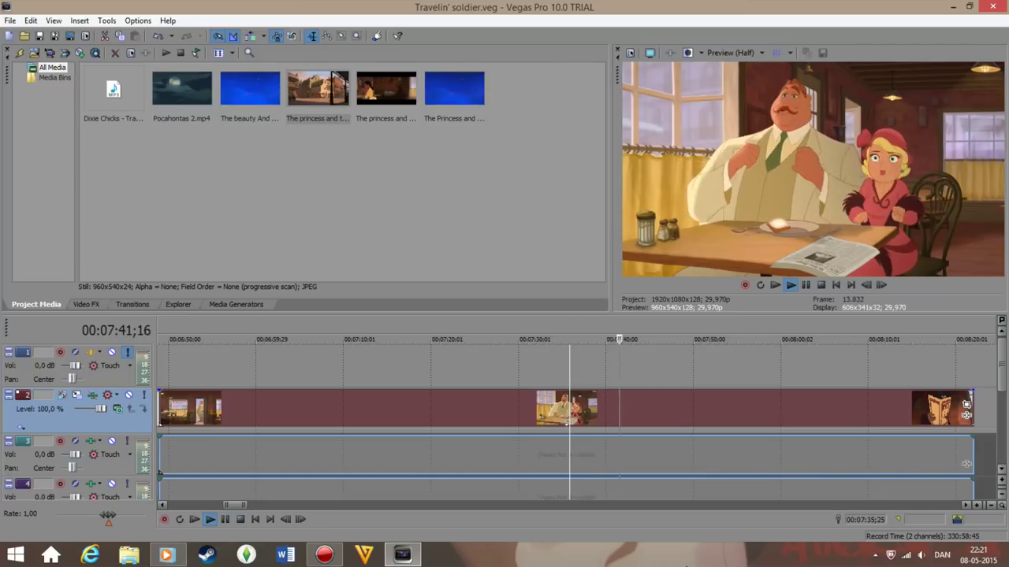
left_click_drag(630, 376, 907, 382)
key("ctrl+v")
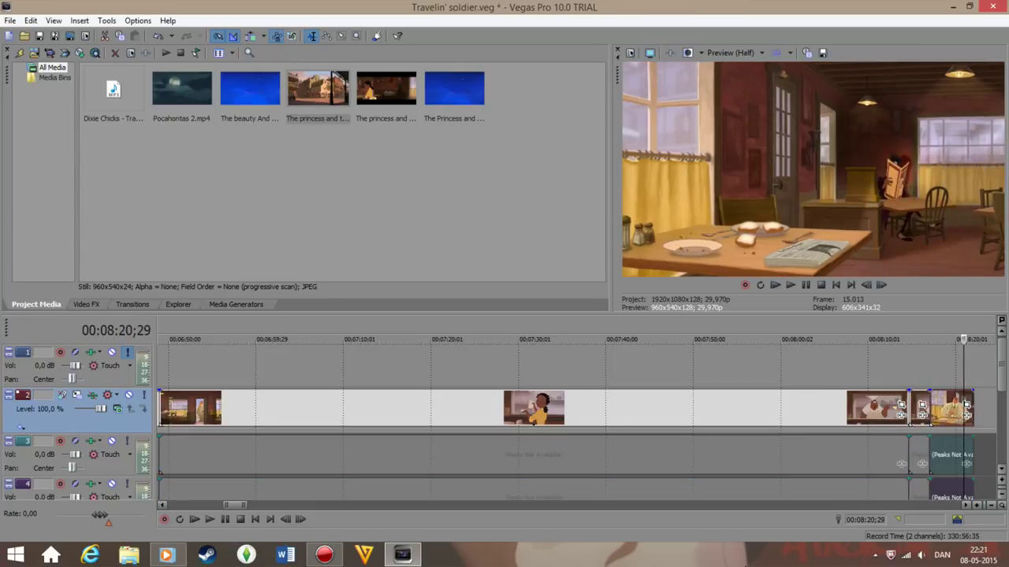
left_click_drag(922, 407, 171, 398)
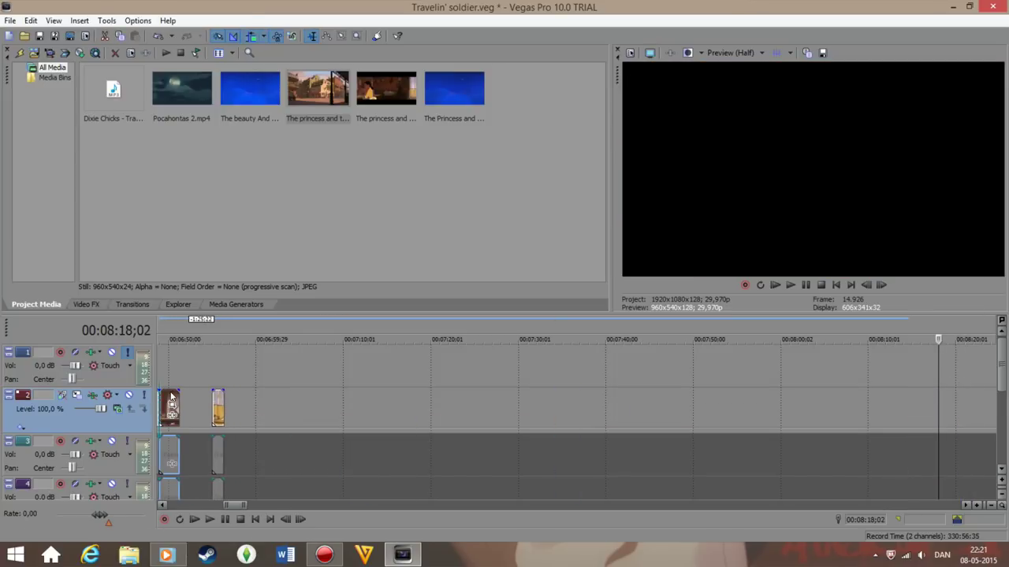
left_click_drag(269, 372, 681, 376)
Delete the long restaurant clip that ends with the tray shot and close the gap before the still
right_click(626, 402)
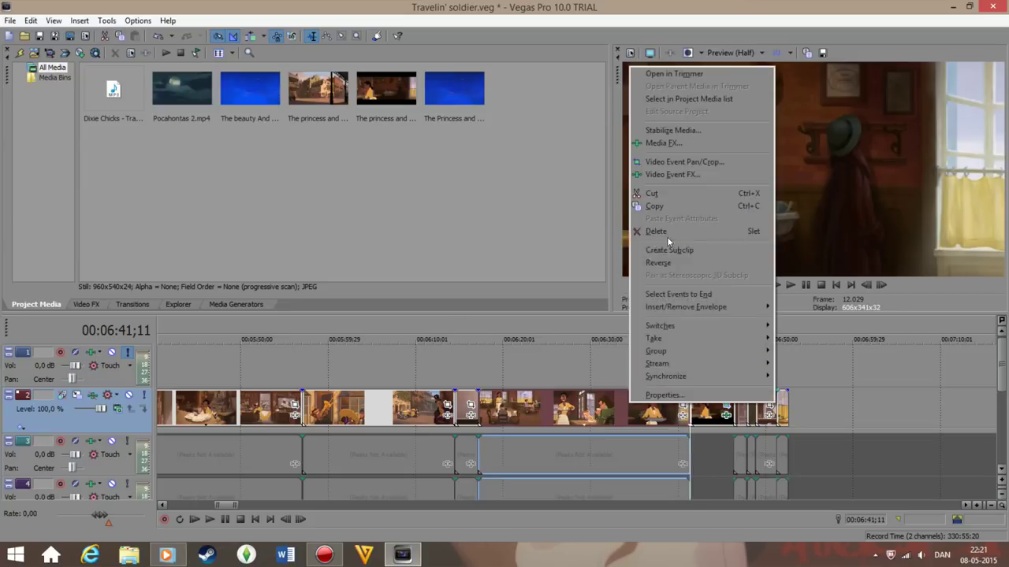
left_click(667, 236)
left_click(286, 399)
left_click_drag(342, 338, 529, 390)
Play the song's opening and place the brass band parade clip under it from 00:00:06;05
key("ctrl+Home")
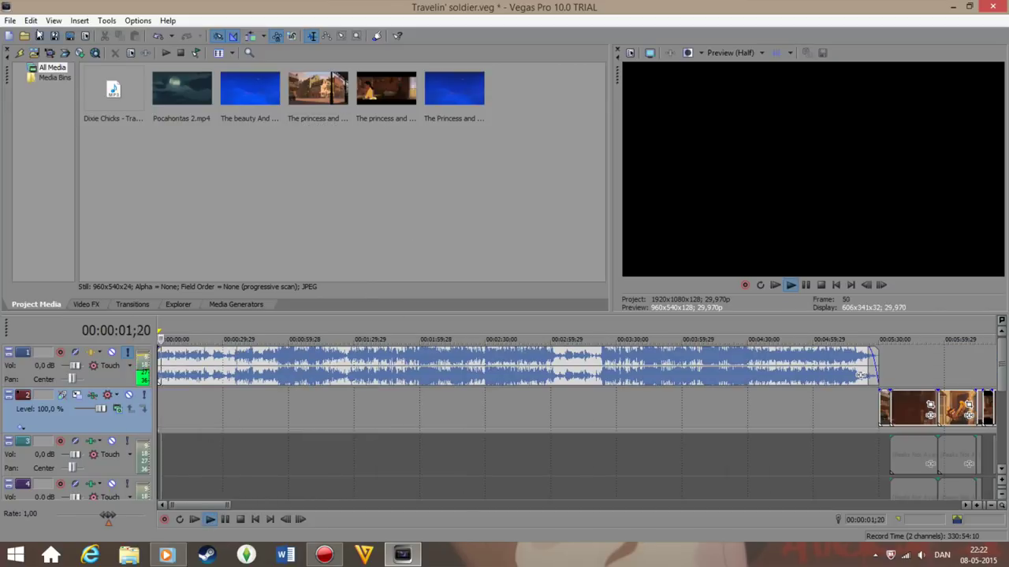
left_click(226, 519)
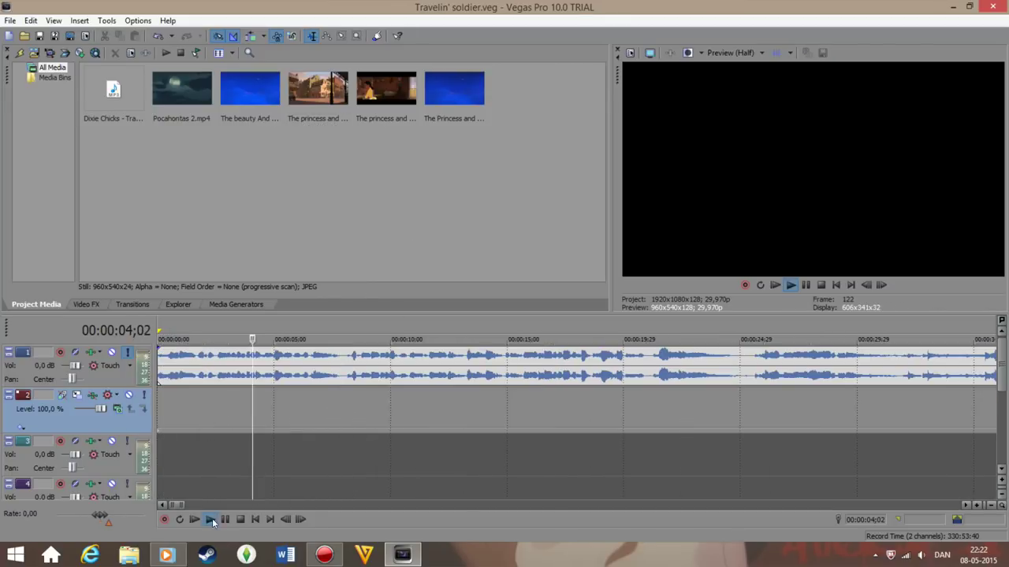
scroll(703, 400, "down", 8)
mouse_move(890, 408)
left_mouse_down()
mouse_move(789, 392)
mouse_move(891, 408)
left_mouse_up()
left_click(172, 401)
scroll(172, 401, "up", 8)
Split the parade clip where the straw-hatted drummer reaches the picture's right edge and delete the remainder
mouse_move(464, 412)
left_mouse_down()
mouse_move(446, 407)
mouse_move(470, 408)
left_mouse_up()
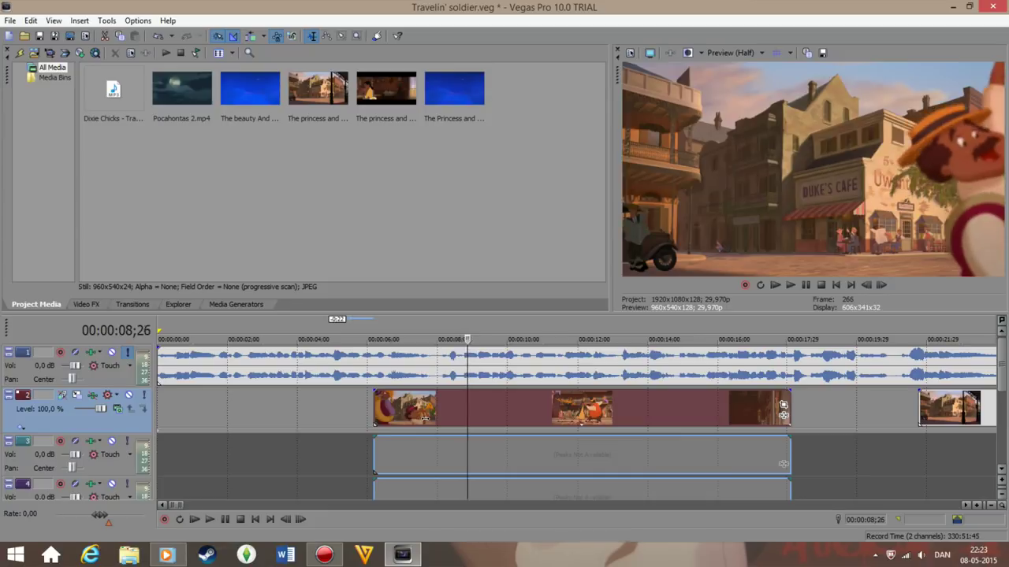
key("s")
key("Delete")
Play the parade clip against the song and trim its end to 00:00:08;10
key("space")
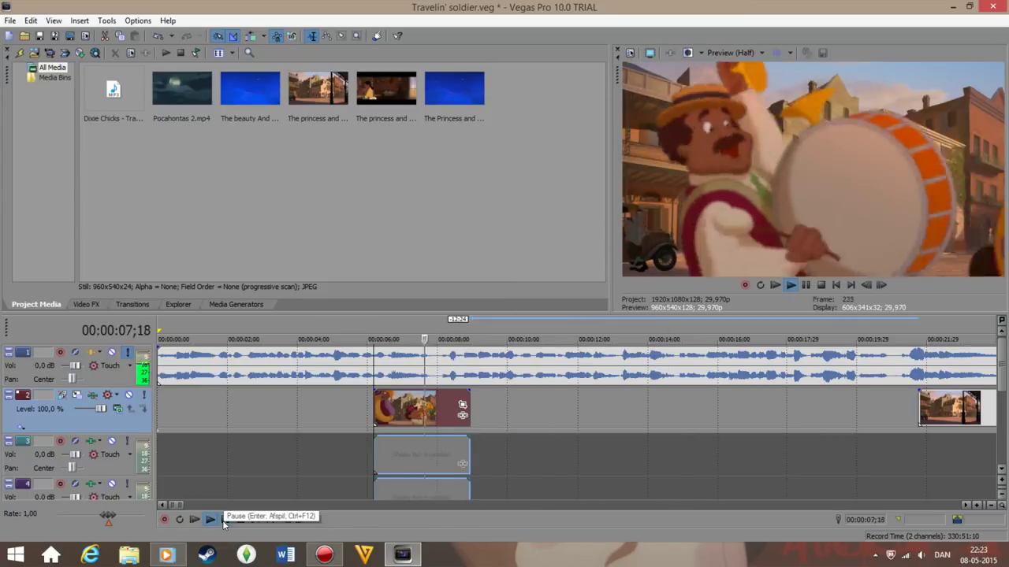
left_click(223, 522)
scroll(526, 400, "up", 4)
scroll(525, 400, "down", 4)
left_click(209, 519)
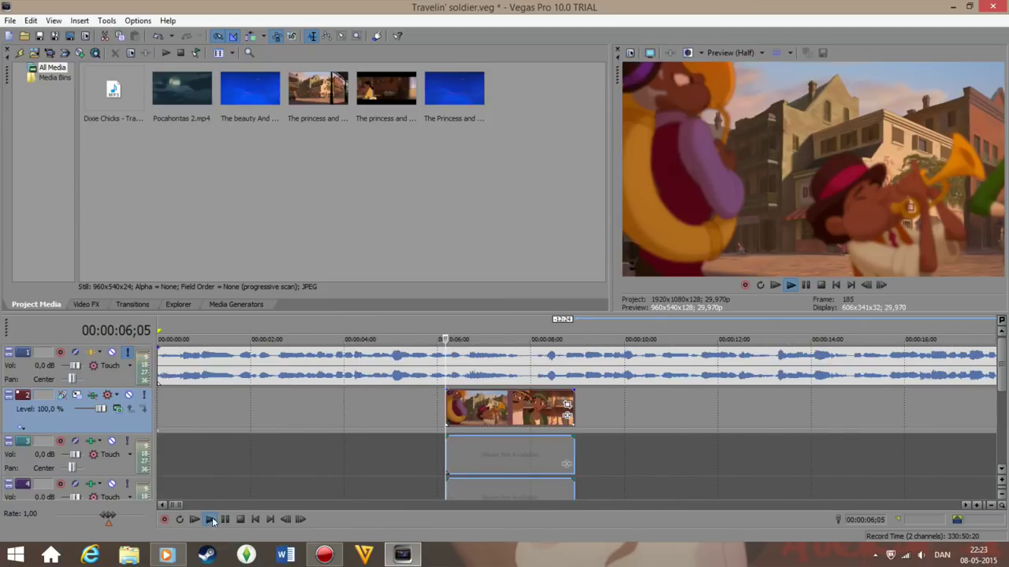
scroll(572, 399, "up", 4)
key("Return")
key("s")
key("Delete")
Try the café street still directly after the parade clip and delete it from the track
scroll(474, 396, "down", 1)
key("ctrl+z")
scroll(567, 398, "down", 2)
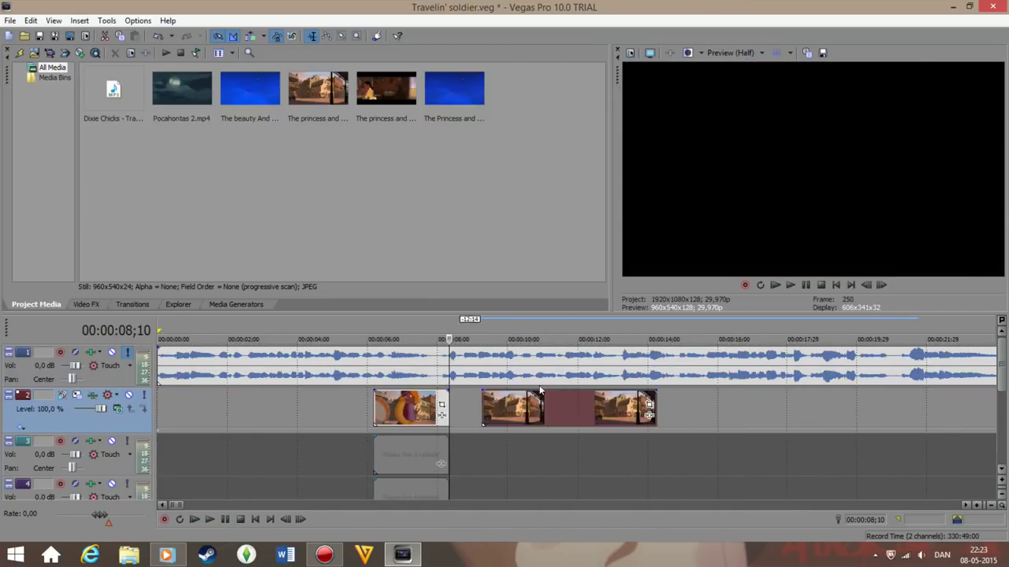
right_click(562, 403)
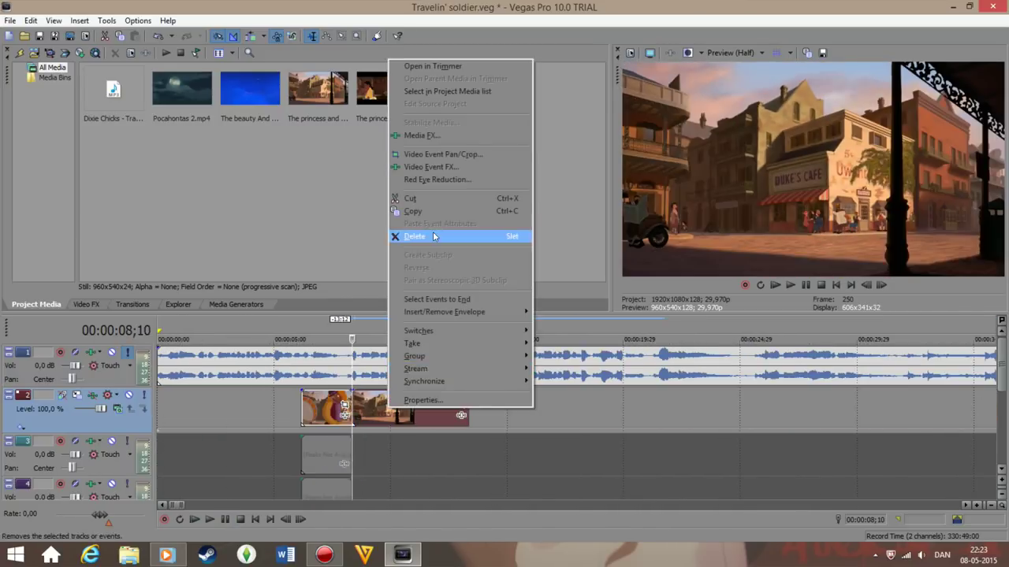
left_click(428, 232)
Play the trimmed parade clip and view its pan/crop framing
left_click(210, 520)
scroll(500, 420, "up", 2)
left_click(577, 404)
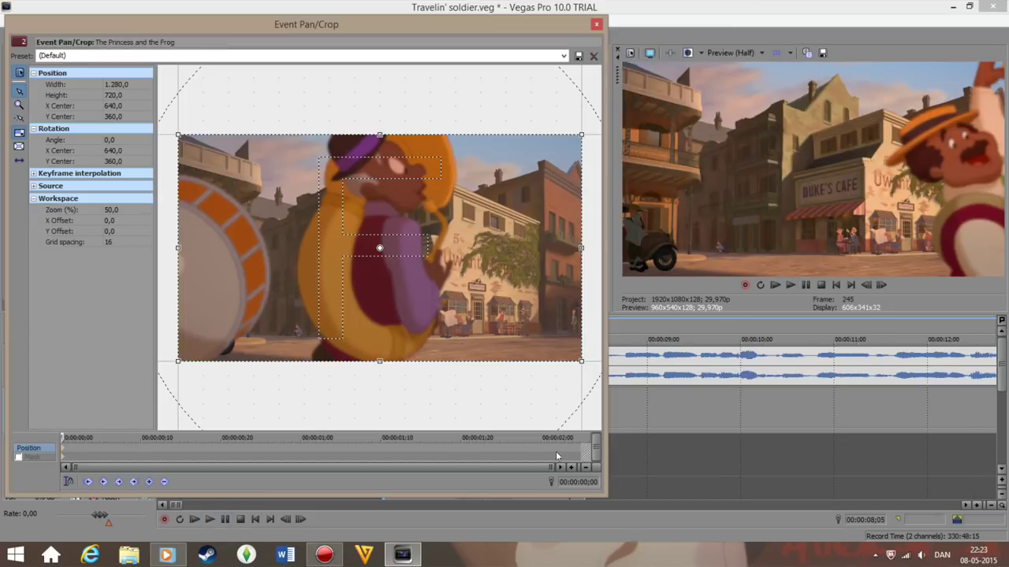
left_click(596, 24)
Extend the end of the parade clip by 10 frames to 00:00:08;20
left_click(31, 20)
left_click(459, 407)
left_click_drag(460, 407, 428, 408)
left_click_drag(584, 407, 610, 396)
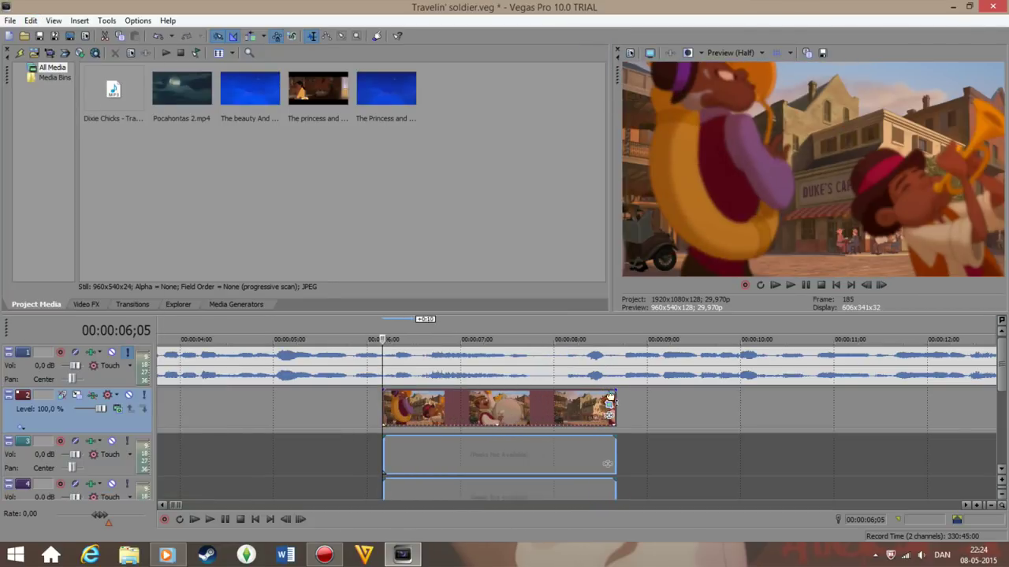
Give the parade clip a short fade-out and an ending pan/crop keyframe of about 1,045 by 588 towards Duke's Cafe
left_click(577, 405)
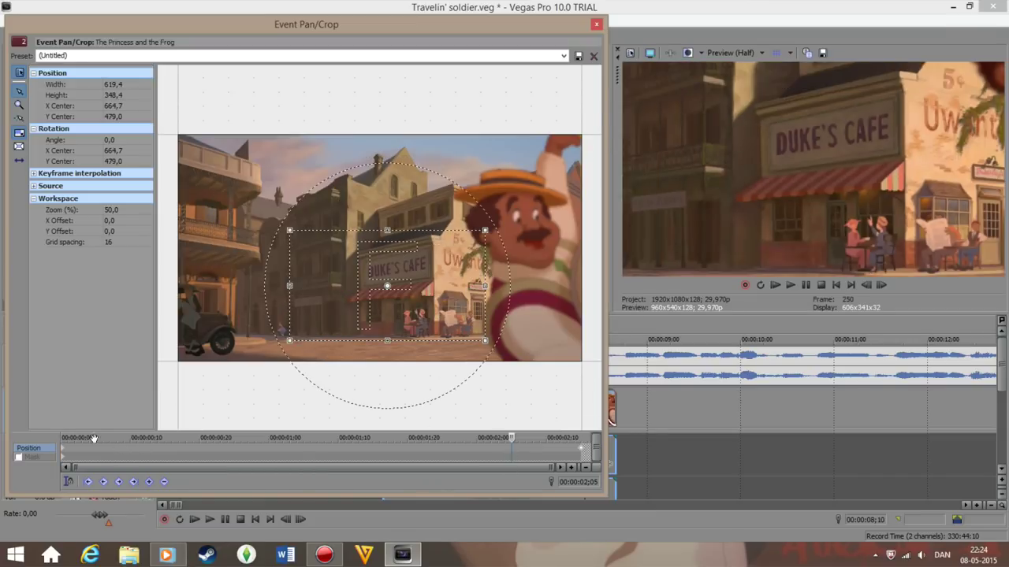
left_click(313, 407)
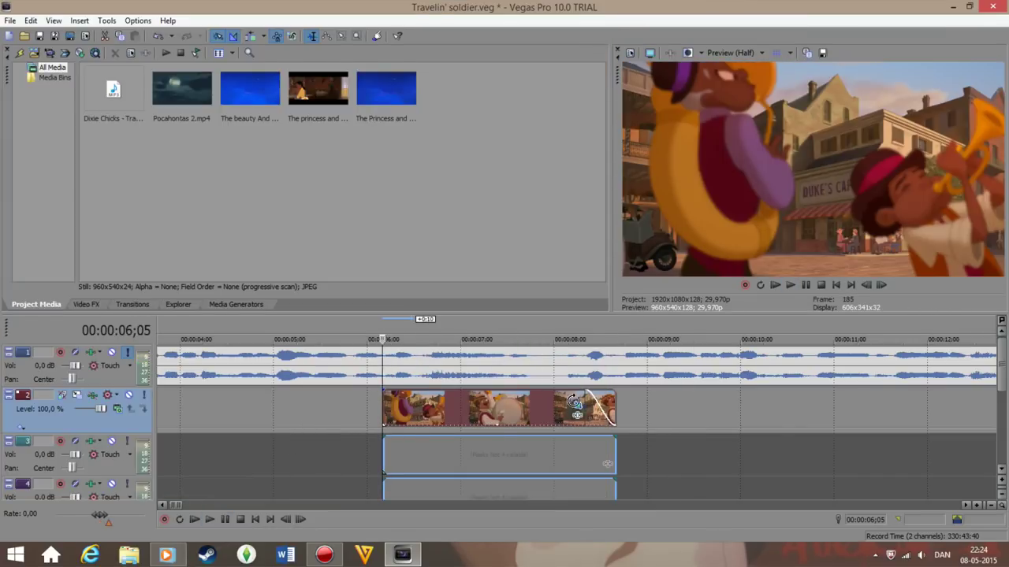
left_click(577, 404)
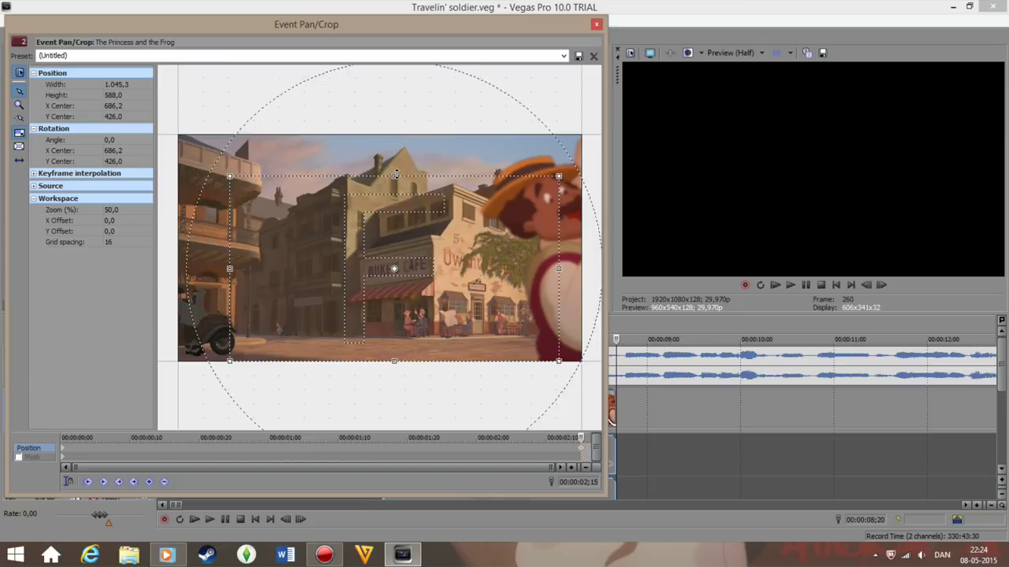
Place the short kitchen shots after the parade clip with a 10-frame crossfade and play through the transition
left_click(225, 520)
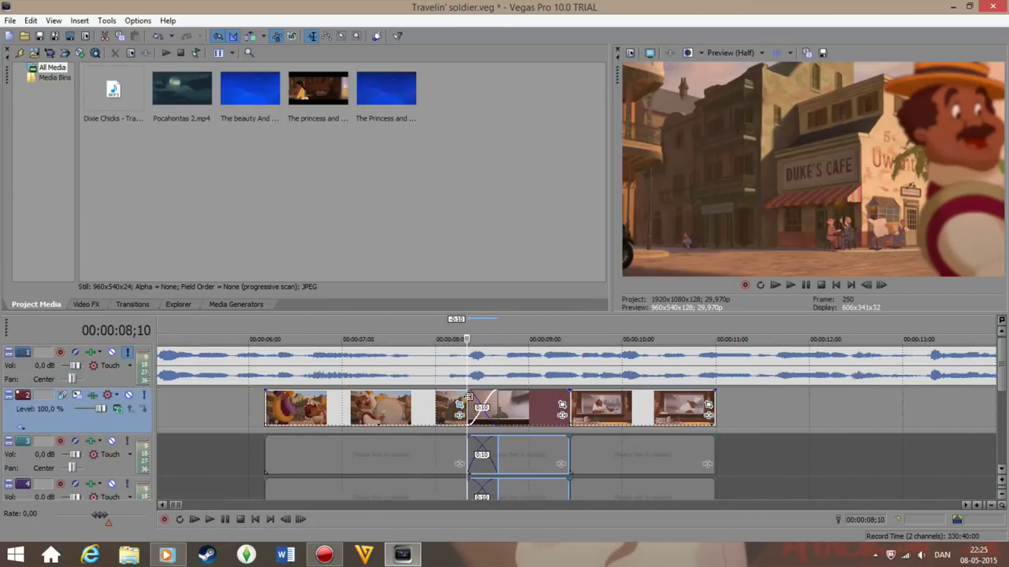
left_click(225, 519)
left_click(541, 397)
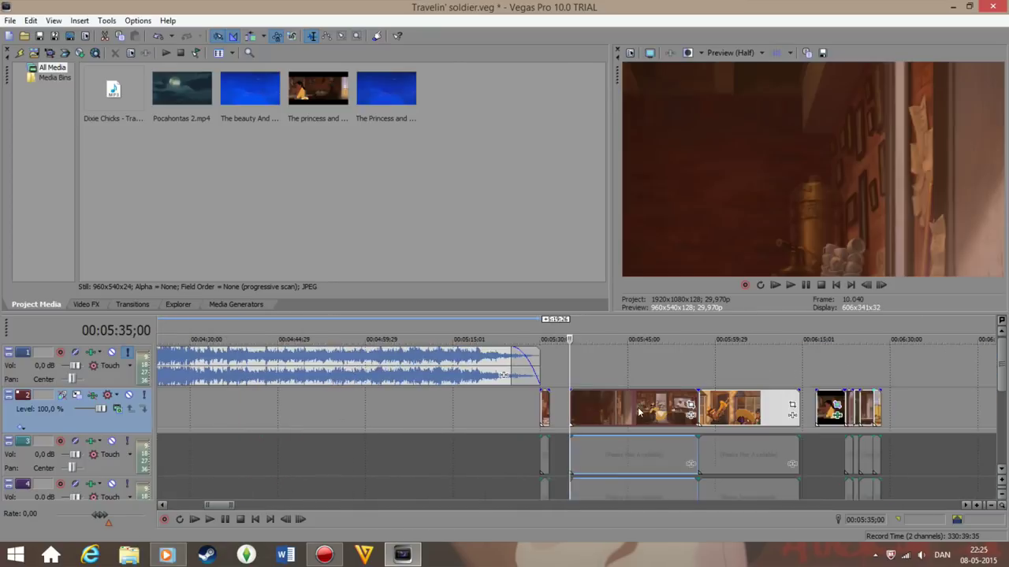
Place the cafe shot with the newspaper reader before the empty-room still as the background for the first composite
left_click_drag(544, 372, 695, 372)
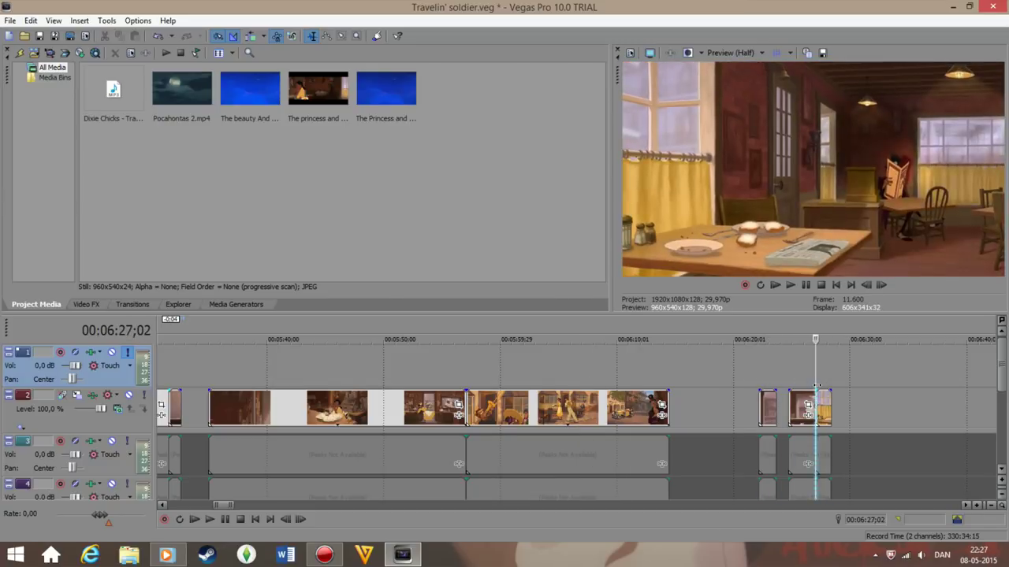
right_click(819, 407)
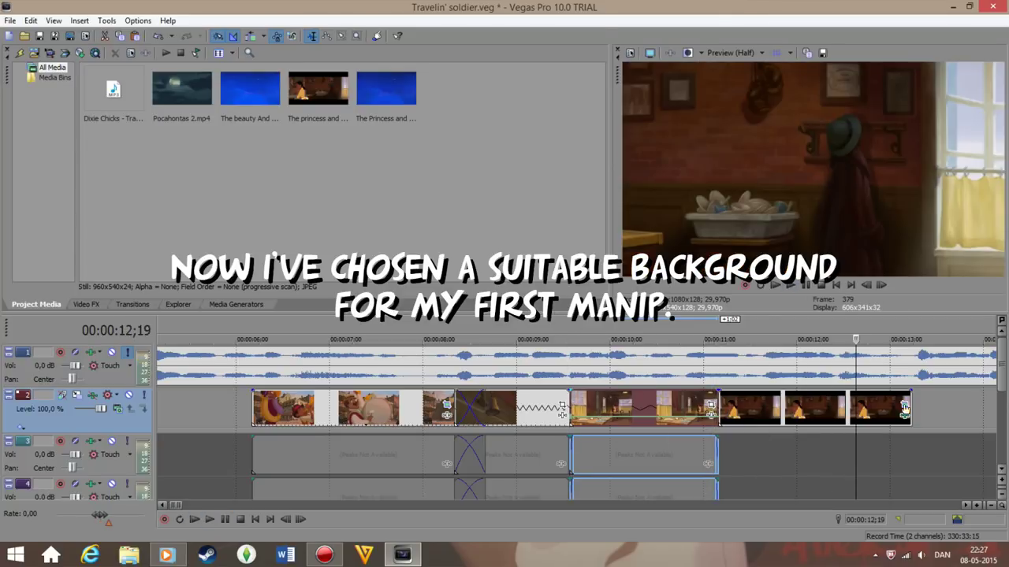
left_click(904, 408)
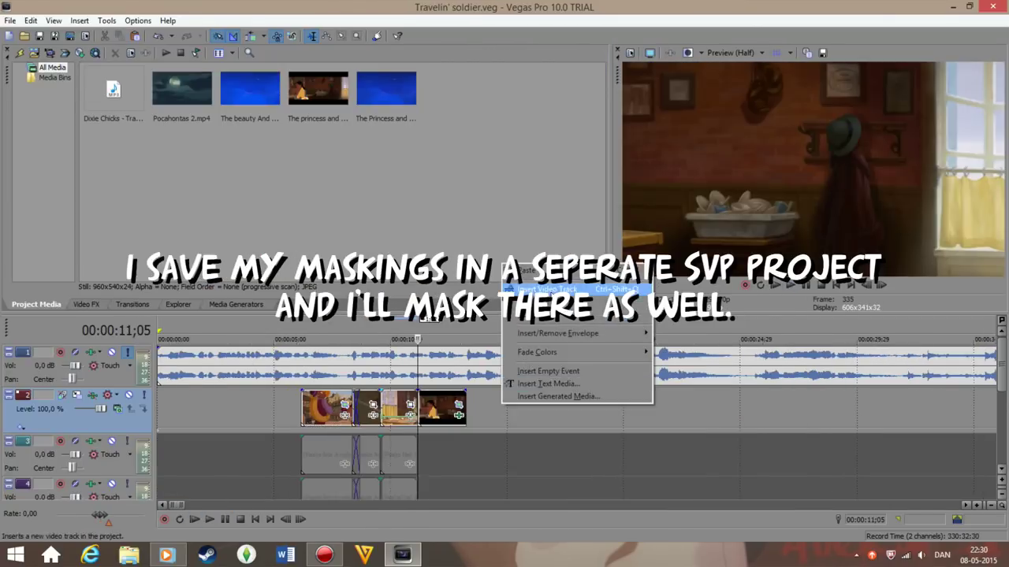
Insert a video track above the clips and open the masking project The beauty and the beast.veg in a second Vegas Pro window
right_click(402, 554)
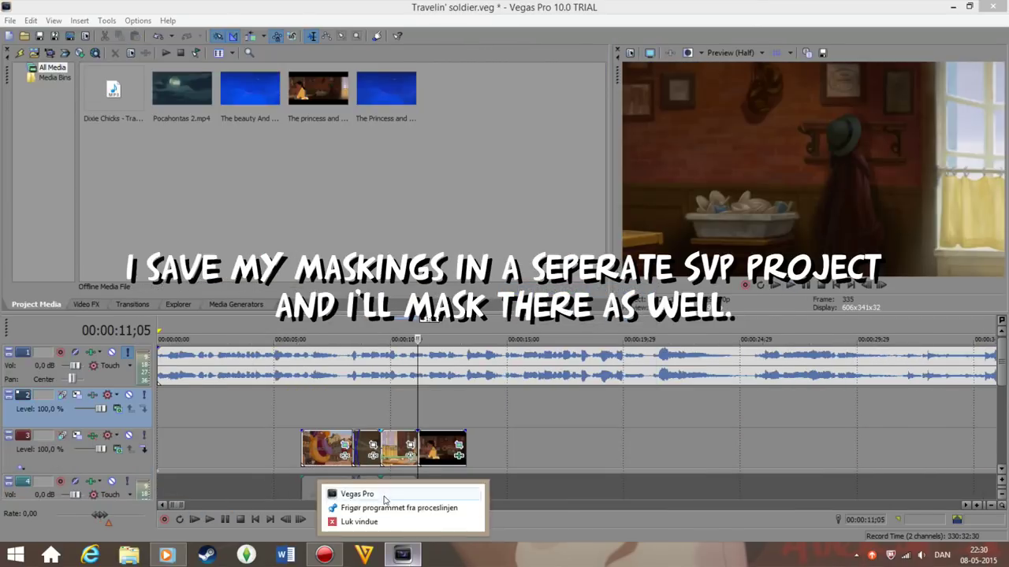
left_click(357, 494)
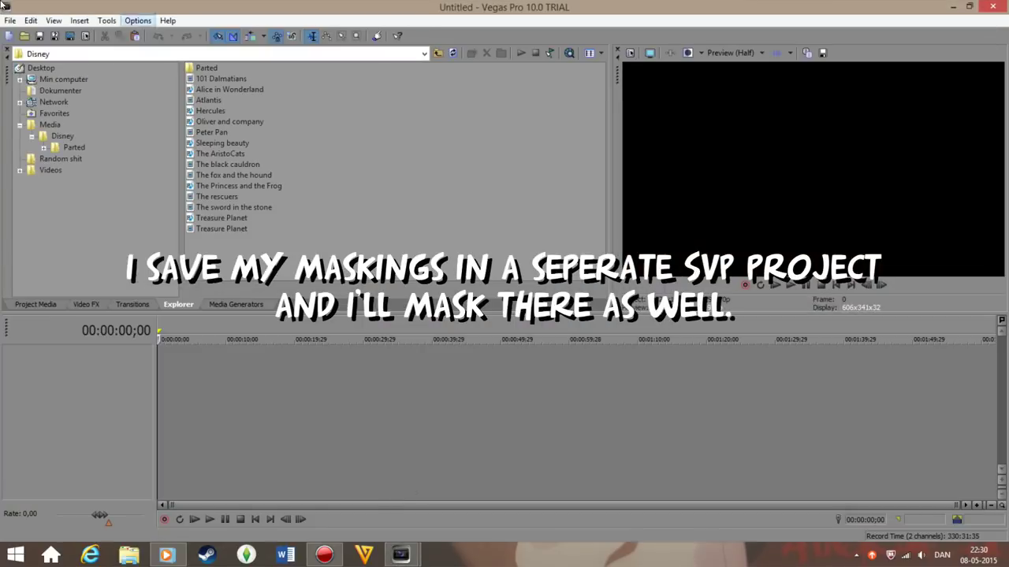
left_click(11, 20)
left_click(27, 54)
double_click(490, 79)
double_click(489, 79)
double_click(415, 272)
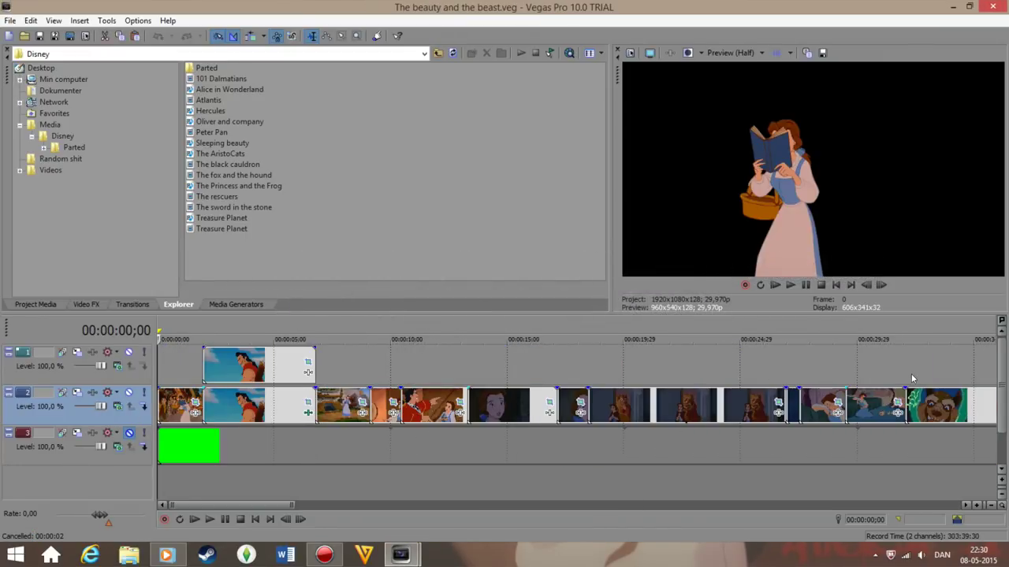
Paste a copy of the masked Belle clip onto the empty upper track at 00:00:44;09 and remove its mask
left_click(911, 374)
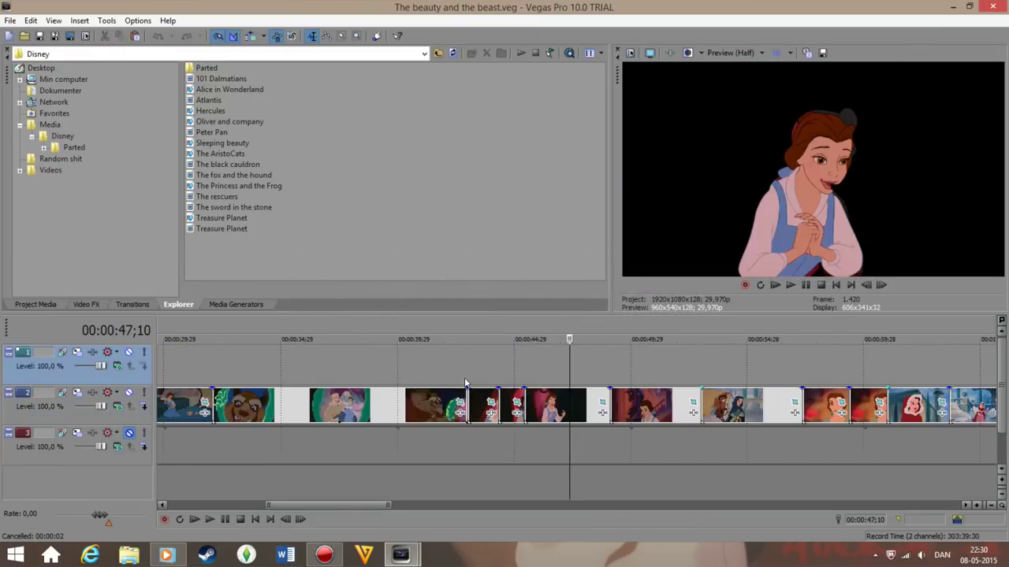
left_click(468, 378)
right_click(483, 378)
left_click(509, 384)
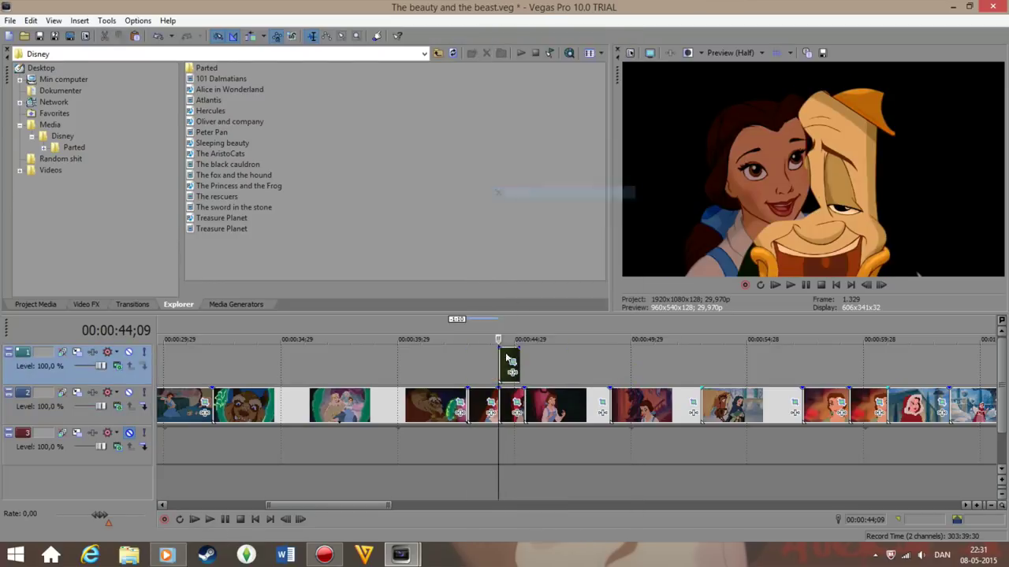
left_click(502, 360)
left_click(20, 119)
left_click(594, 26)
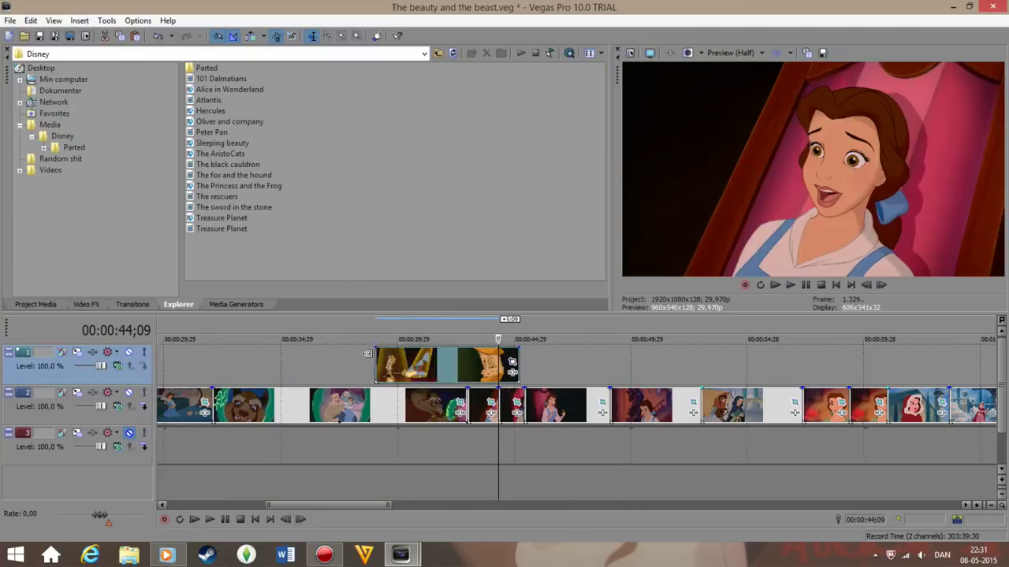
Extend the pasted clip back through its source footage and cut it to the shot of Belle beside the red dining table
scroll(260, 371, "up", 5)
left_click(260, 371)
left_click_drag(260, 371, 354, 364)
scroll(530, 361, "up", 5)
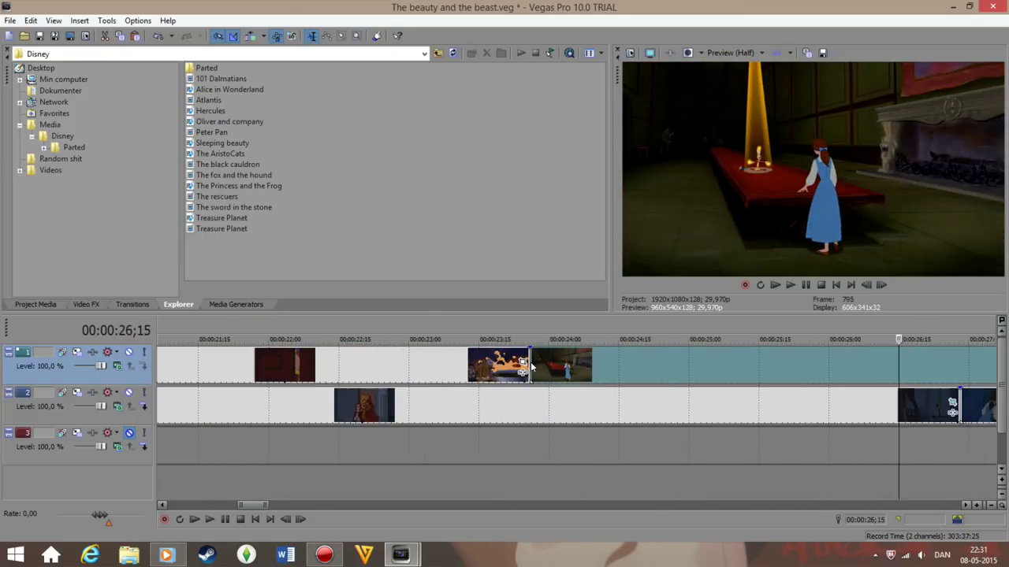
scroll(524, 364, "down", 5)
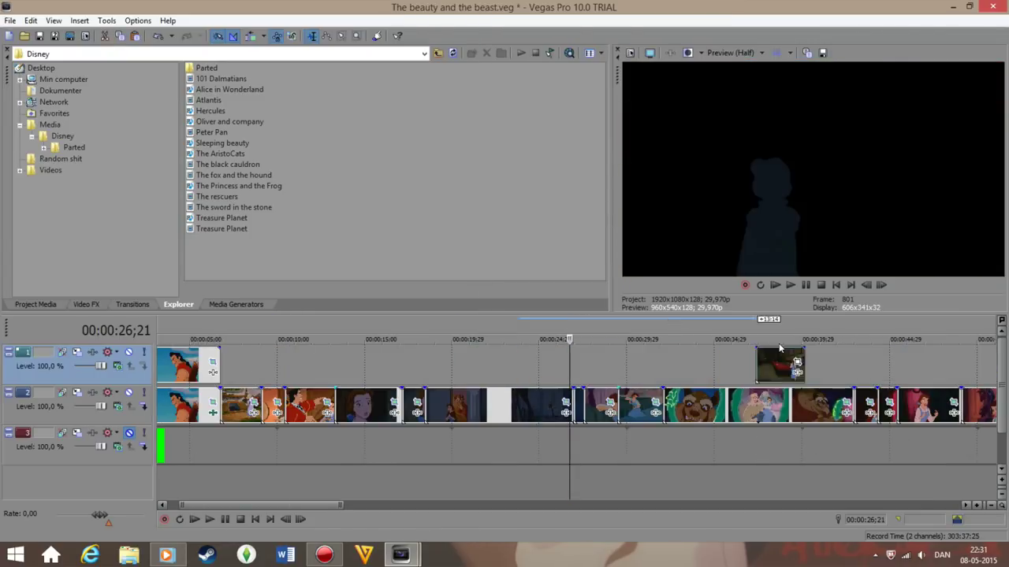
Insert the dining-table shot among the masked clips between the Beast shot and Belle's pink-chair shot, and play it
left_click(405, 369)
left_click(513, 364)
scroll(668, 439, "down", 5)
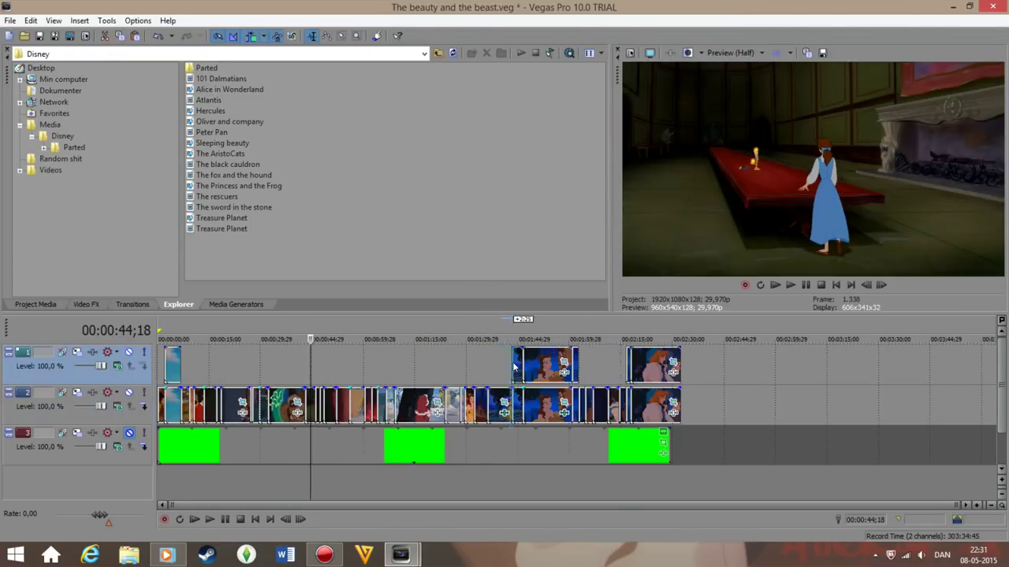
scroll(668, 439, "up", 5)
left_click(227, 414)
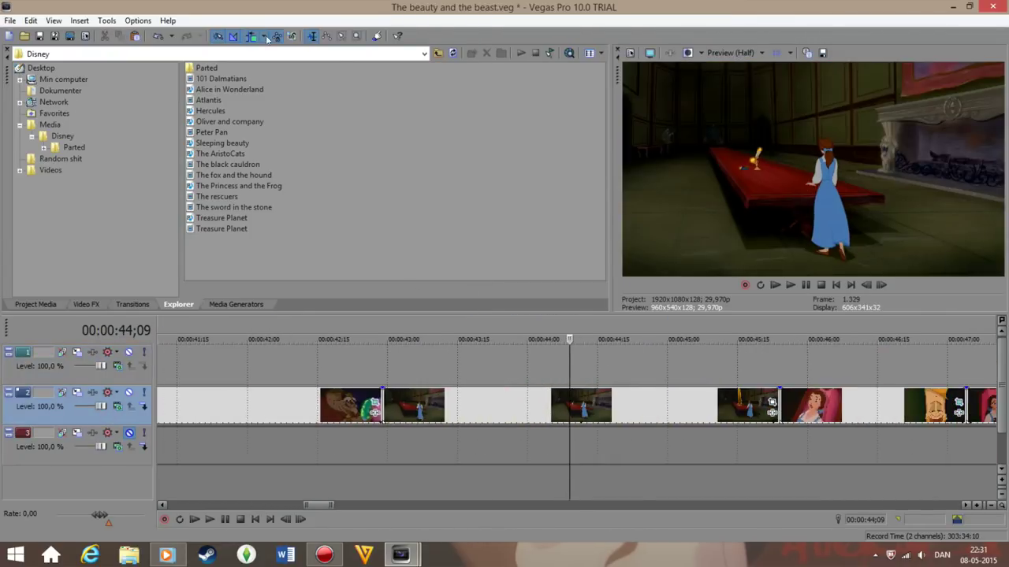
left_click(228, 426)
key("space")
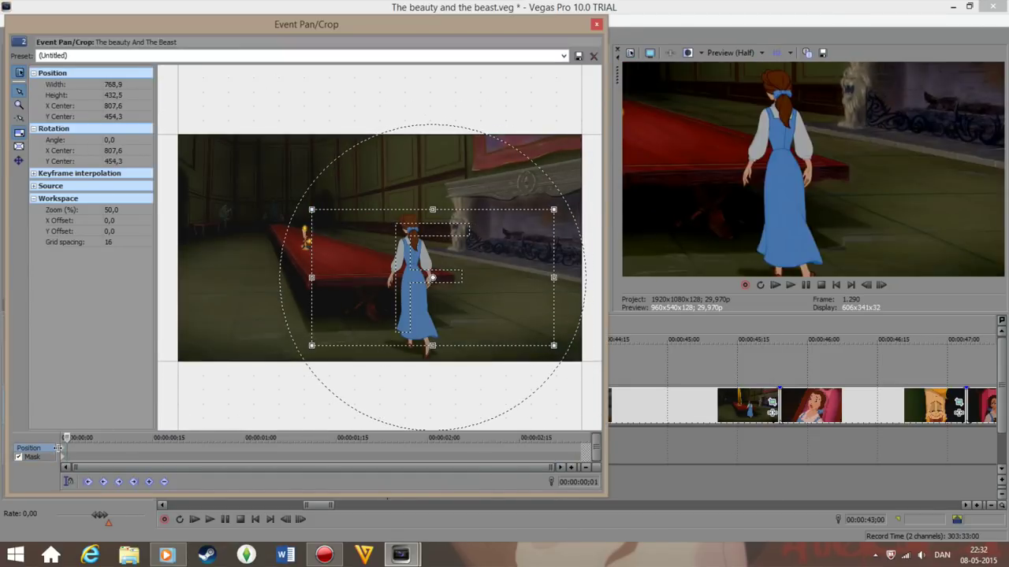
Switch the dining-table shot's pan/crop to mask editing and set the preview quality to Best (Half)
left_click(68, 457)
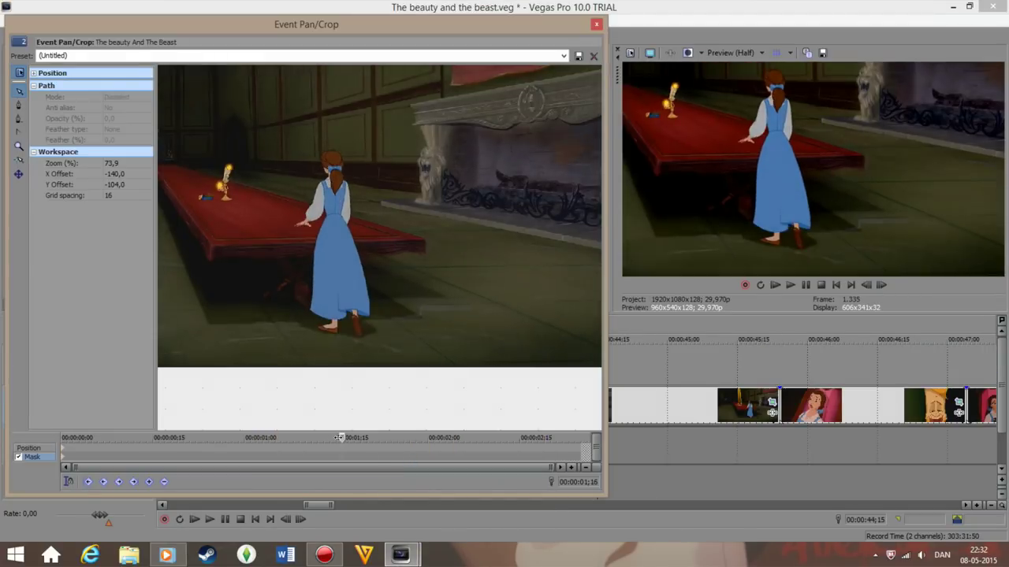
left_click(736, 53)
left_click(799, 134)
right_click(672, 404)
mouse_move(701, 328)
left_click(628, 406)
Trace a closed mask path around Belle's shoes, dress, hand, arms and hair at 00:00:01;19 of the dining-table shot
scroll(408, 352, "up", 5)
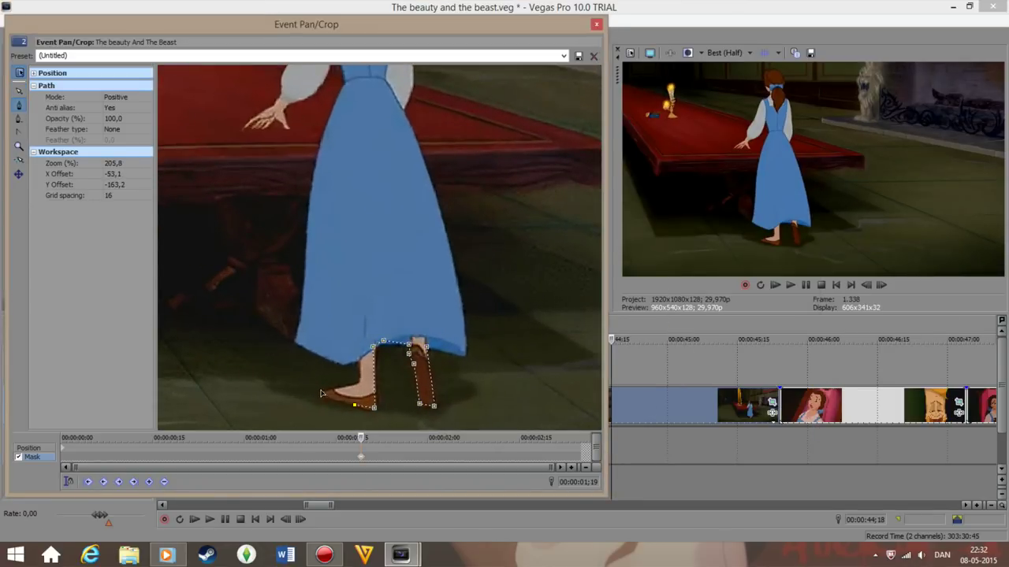
scroll(340, 94, "down", 1)
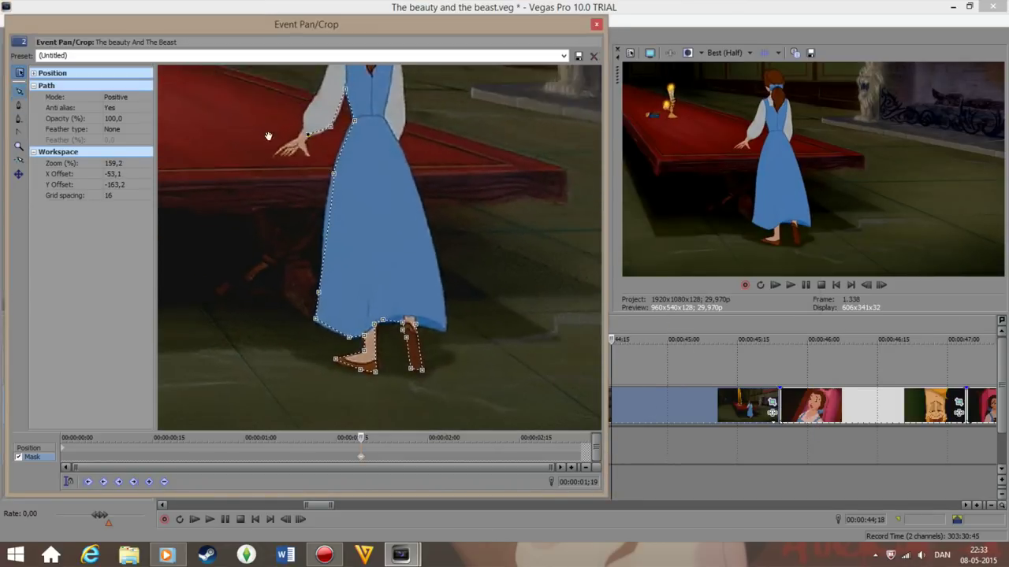
scroll(413, 226, "up", 6)
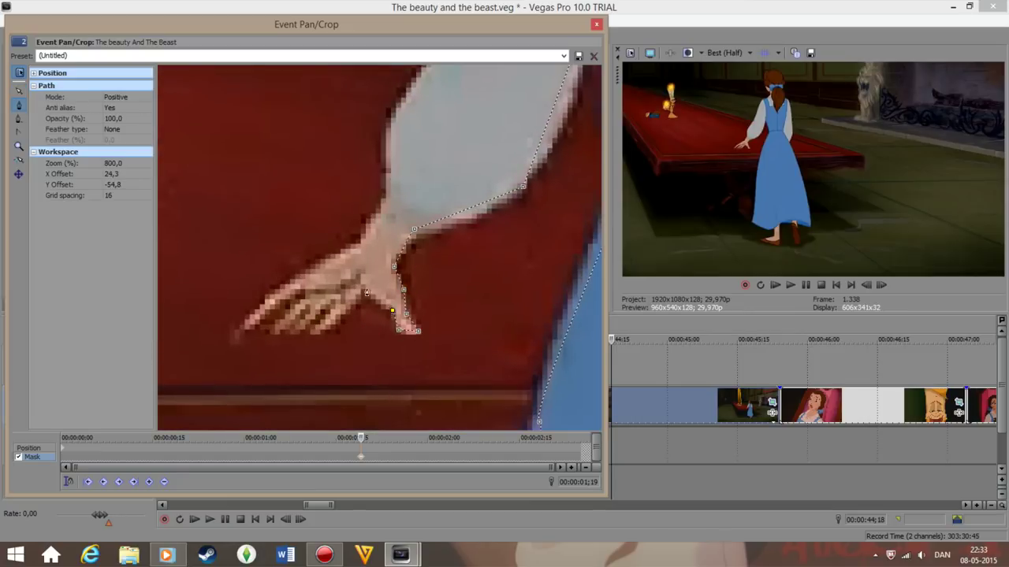
scroll(385, 132, "down", 4)
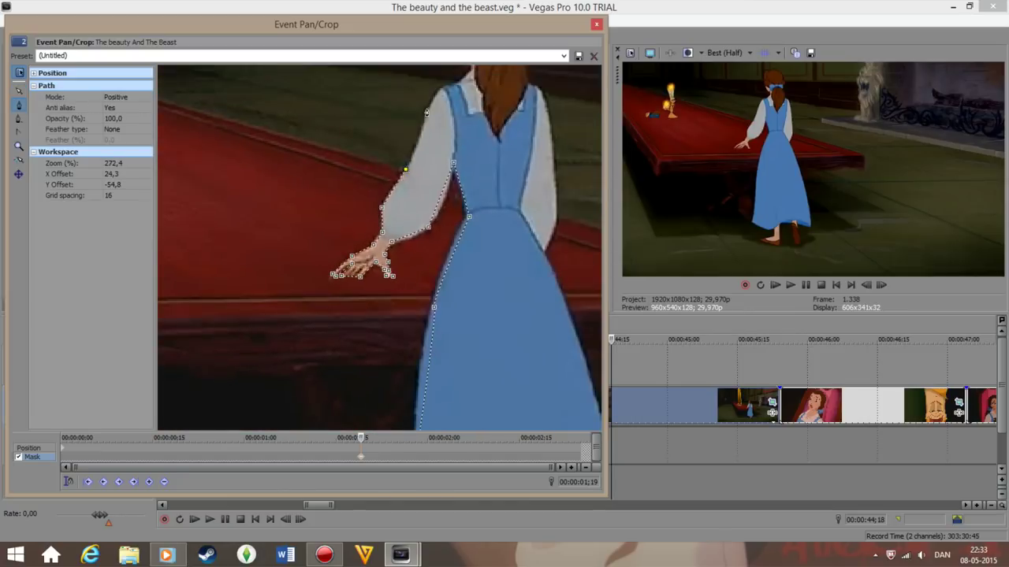
scroll(291, 392, "up", 4)
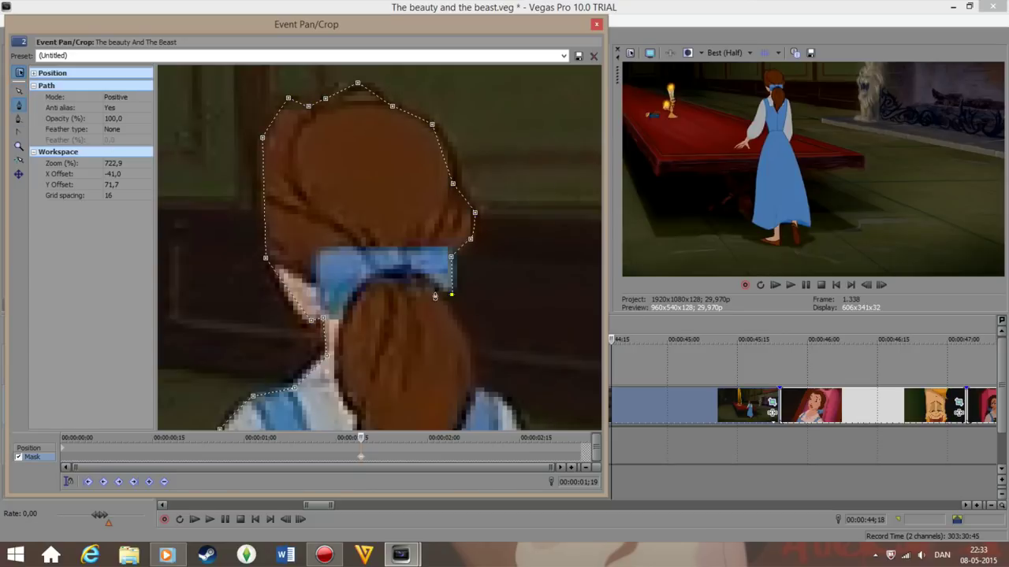
scroll(326, 181, "down", 2)
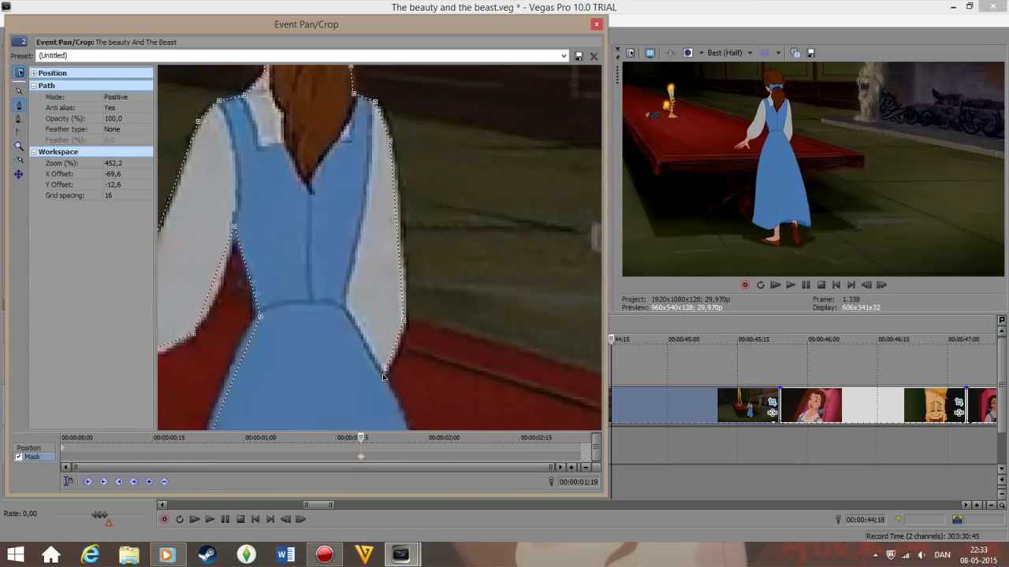
left_click_drag(384, 377, 342, 118)
scroll(342, 117, "down", 2)
left_click(445, 361)
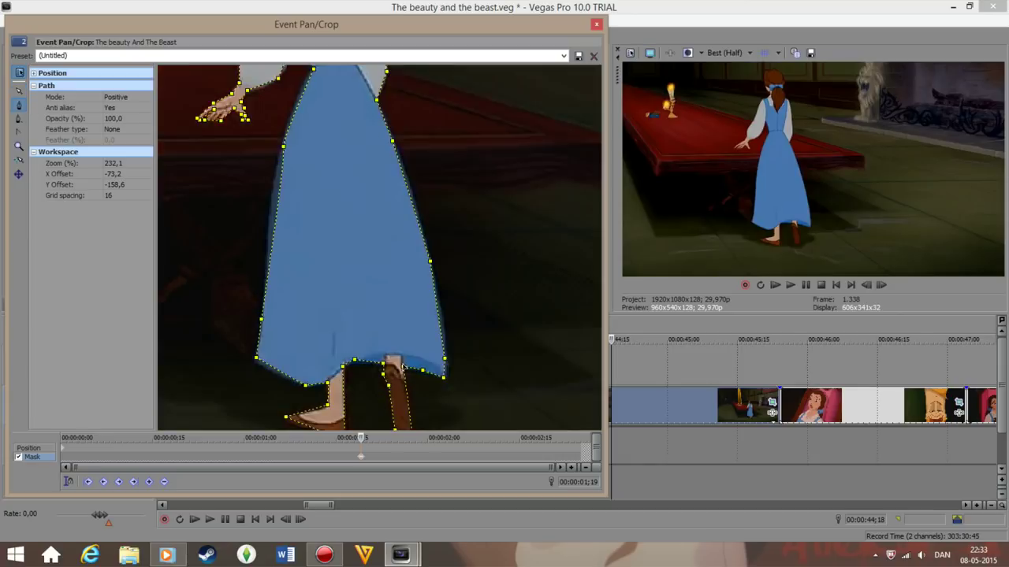
Feather Belle's mask by 0.5% on both sides and initialize curved tangents along the path
left_click(113, 140)
left_click(19, 90)
right_click(355, 360)
scroll(365, 255, "up", 3)
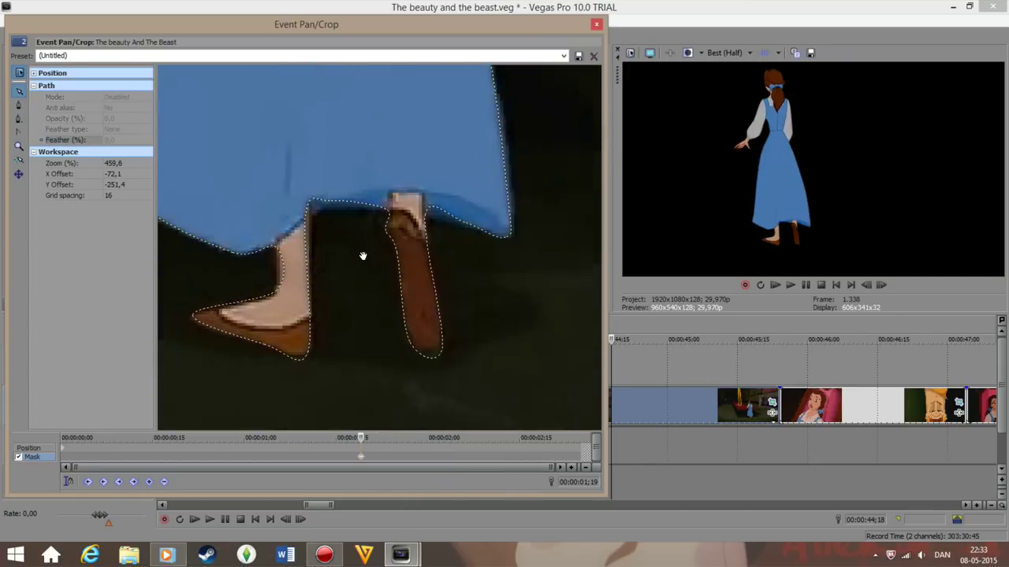
Refine the mask around Belle's legs and hem, hiding tangents at the sharp corners and fitting the curves to the outline
right_click(292, 241)
scroll(300, 243, "up", 1)
right_click(287, 206)
mouse_move(327, 277)
left_click(411, 278)
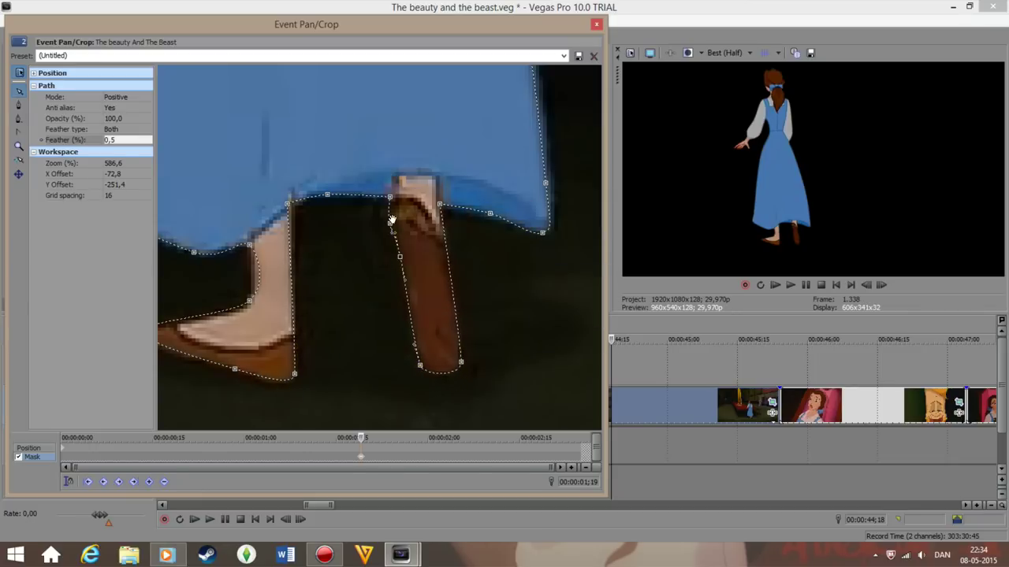
left_click_drag(544, 184, 709, 161)
right_click(417, 224)
mouse_move(450, 293)
left_click(547, 295)
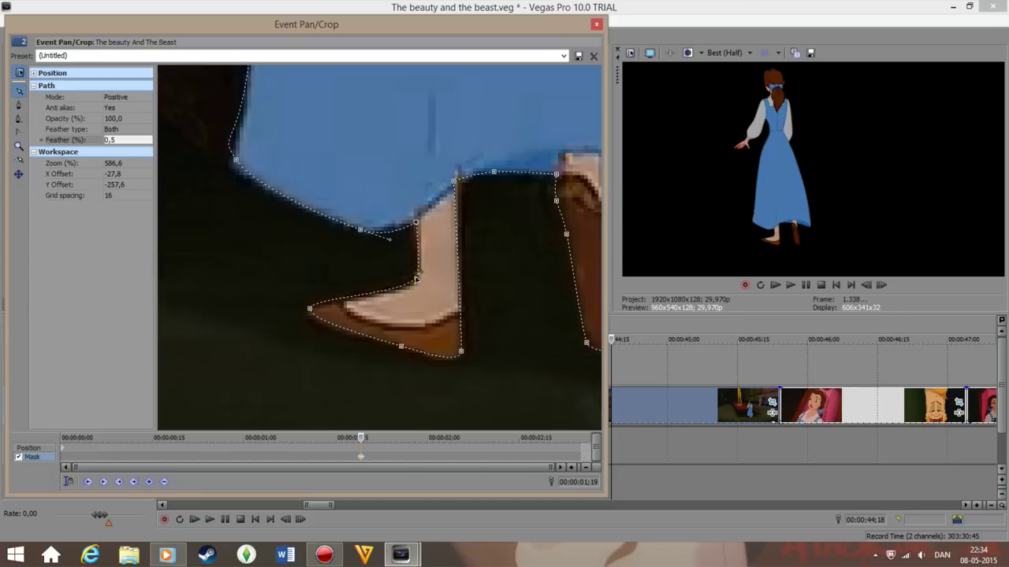
left_click_drag(236, 164, 241, 175)
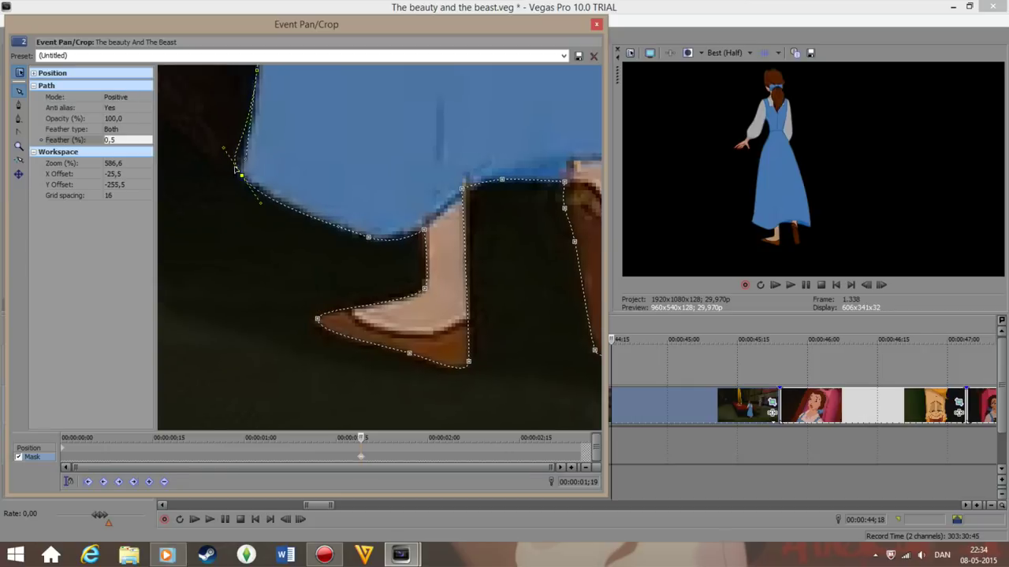
Fit the mask curves to Belle's outstretched arm and fingers, hiding the tangents of anchors that need sharp corners
scroll(318, 235, "down", 2)
scroll(293, 254, "up", 2)
right_click(405, 108)
mouse_move(445, 178)
left_click(520, 180)
right_click(405, 108)
left_click(412, 117)
right_click(274, 276)
left_click(339, 218)
scroll(339, 218, "up", 1)
right_click(341, 199)
mouse_move(381, 274)
left_click(463, 274)
scroll(356, 257, "up", 1)
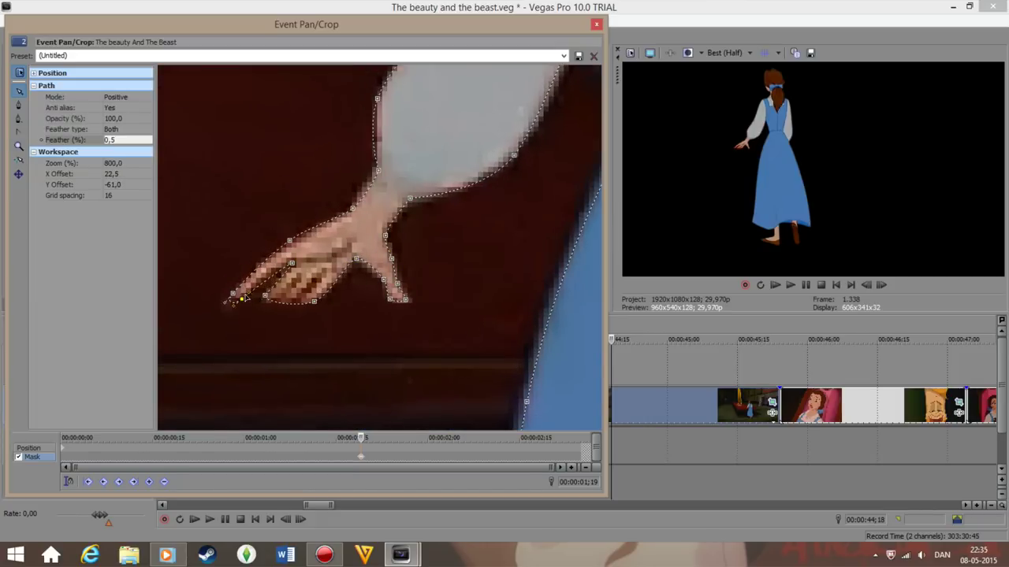
Fit the mask curves to Belle's neck, hair, bow and far shoulder, hiding tangents at the sharp corners
scroll(290, 241, "down", 2)
scroll(409, 157, "up", 1)
scroll(375, 158, "up", 2)
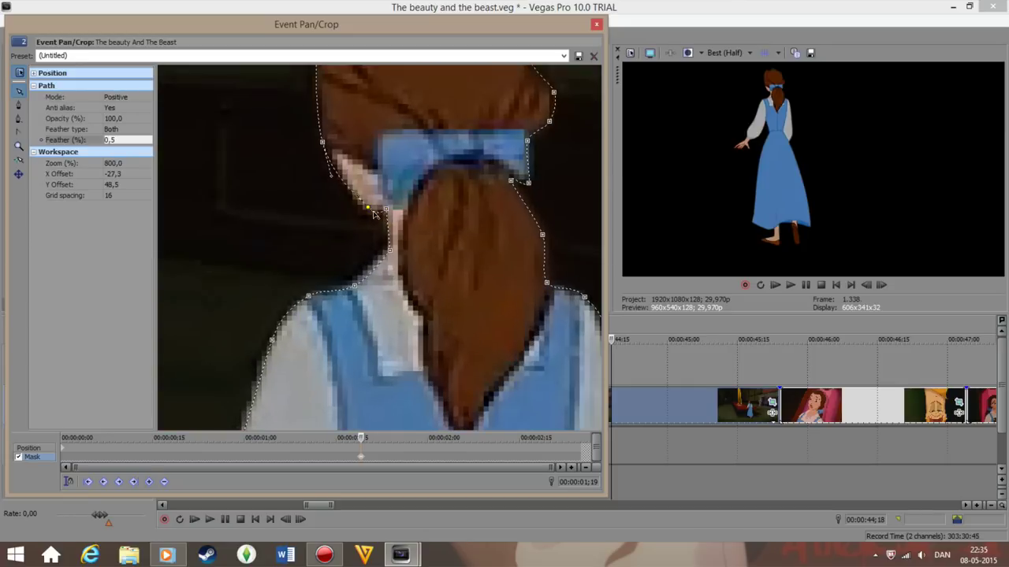
scroll(344, 170, "up", 1)
right_click(355, 158)
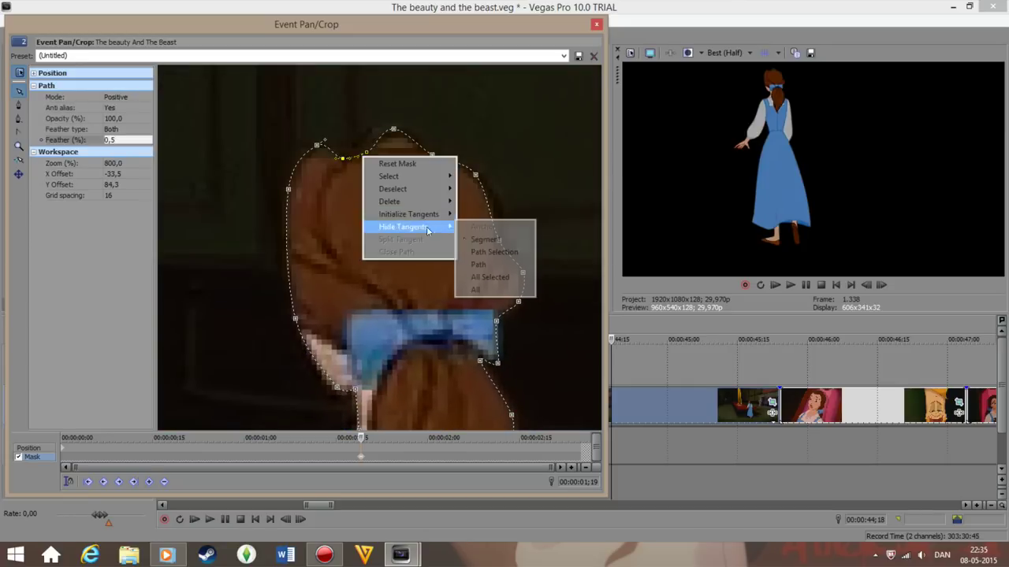
left_click(305, 135)
left_click(486, 228)
right_click(468, 349)
left_click(516, 418)
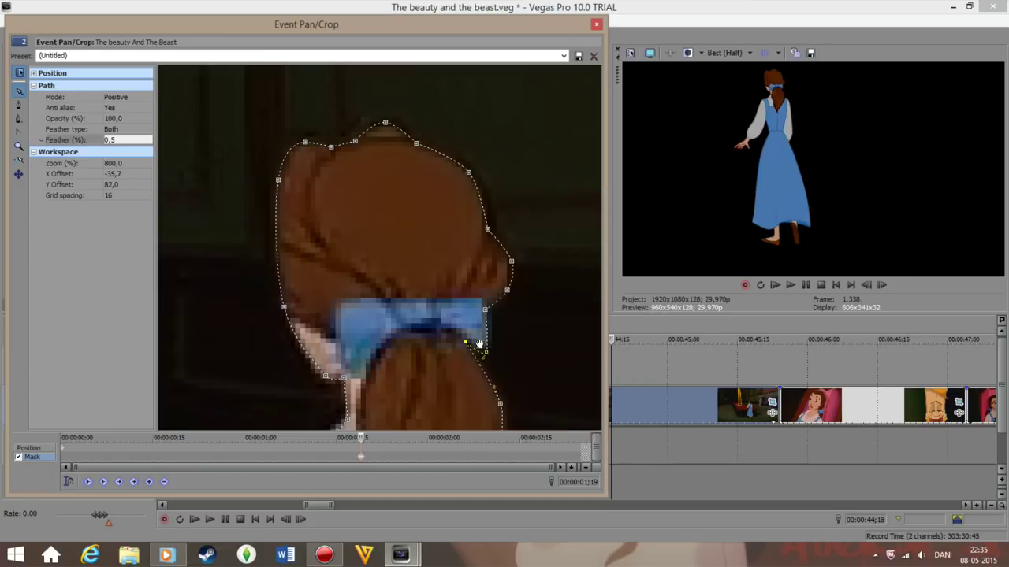
left_click_drag(509, 260, 432, 310)
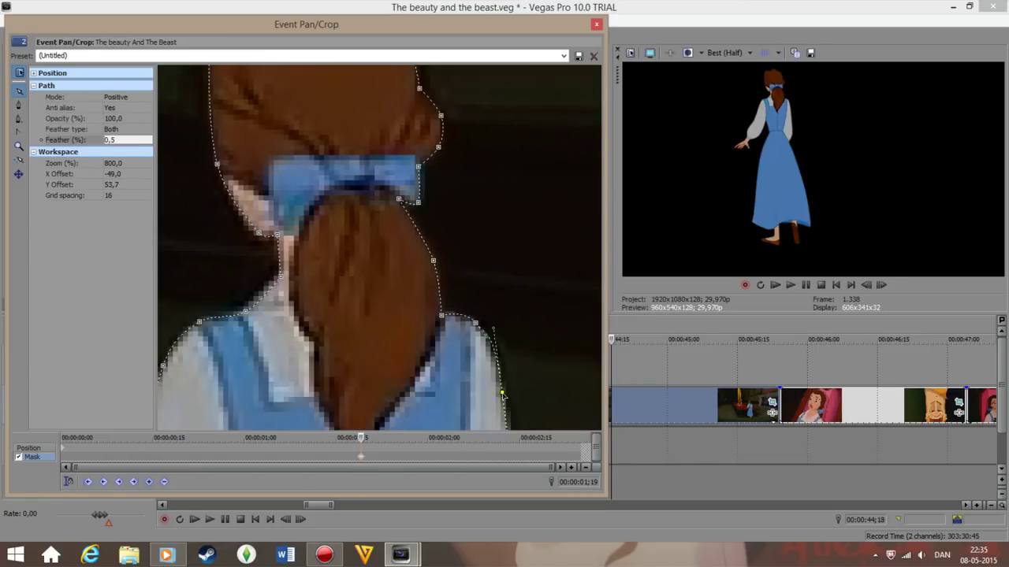
scroll(401, 286, "down", 5)
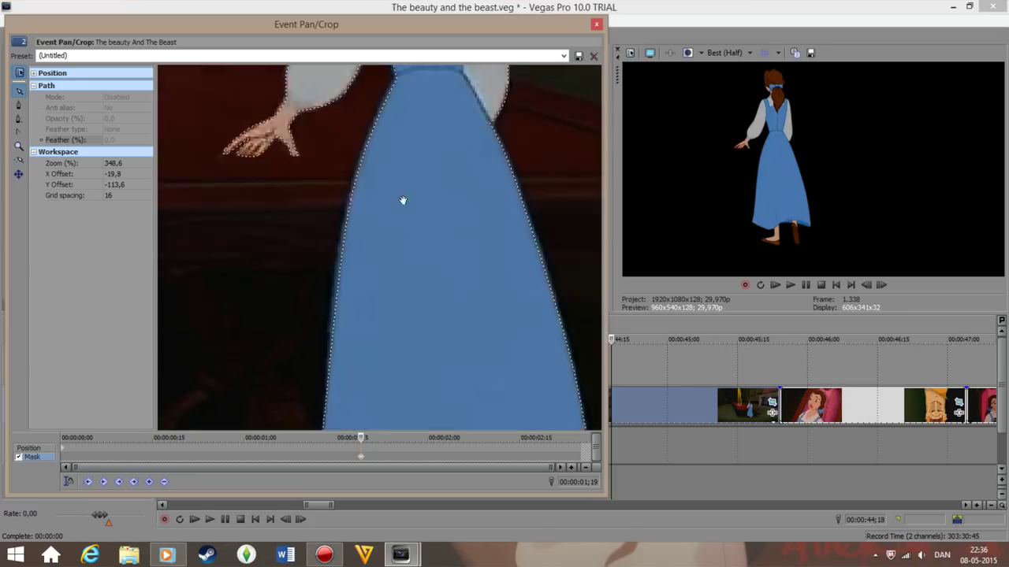
scroll(310, 275, "up", 3)
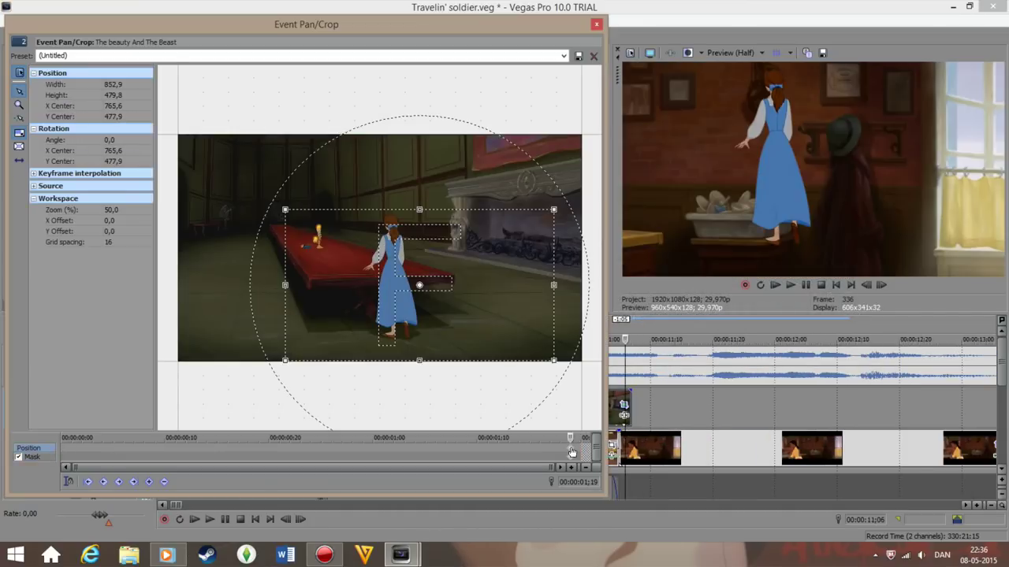
In the Travelin' soldier project, animate the masked Belle clip over the cafe with start and end pan/crop keyframes, using a crop of about 692 by 389
left_click_drag(573, 452, 567, 452)
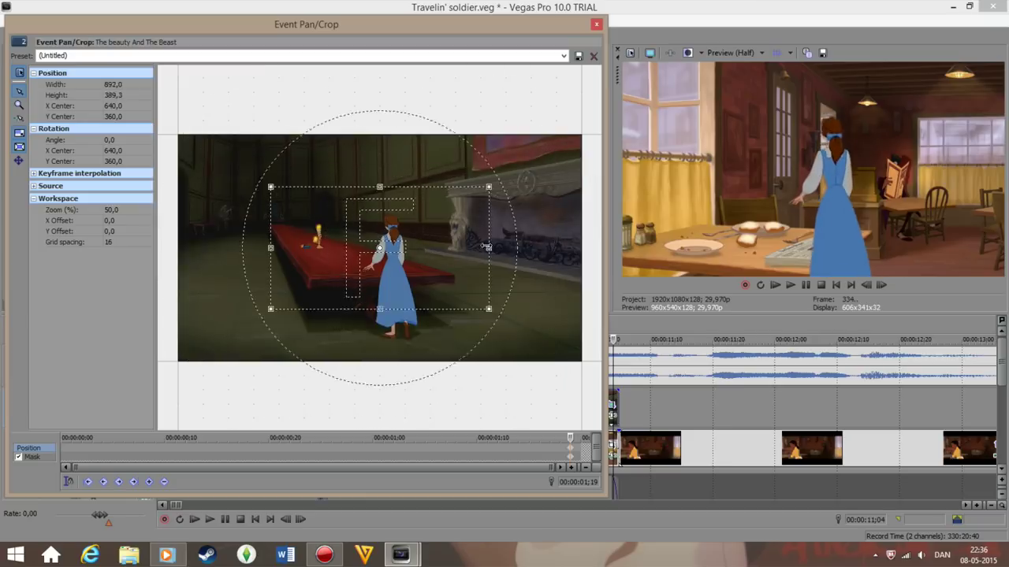
left_click(65, 451)
left_click_drag(65, 438, 518, 415)
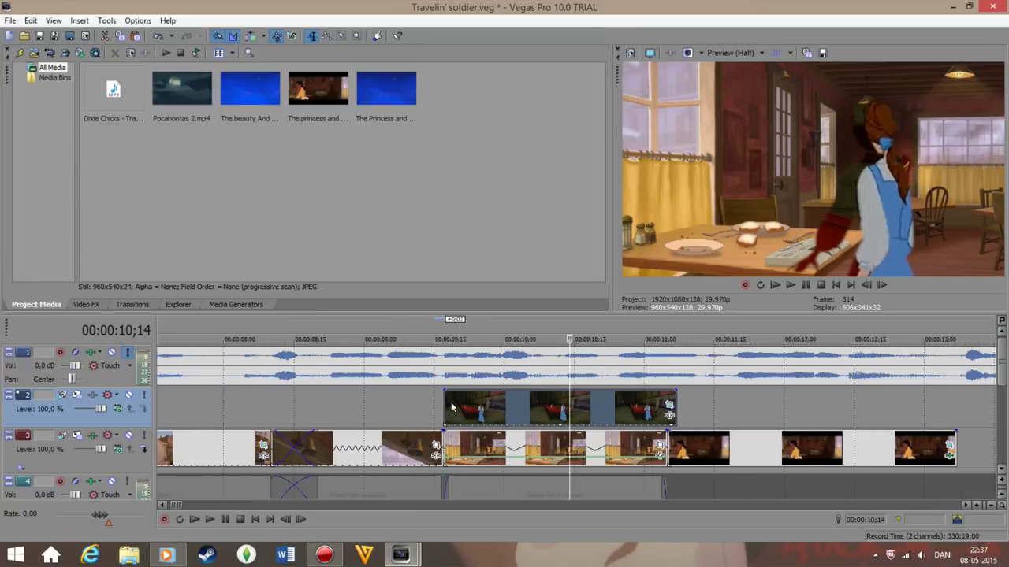
Trim the end of the Belle clip to match the end of the cafe clip beneath it
left_click_drag(670, 394, 666, 394)
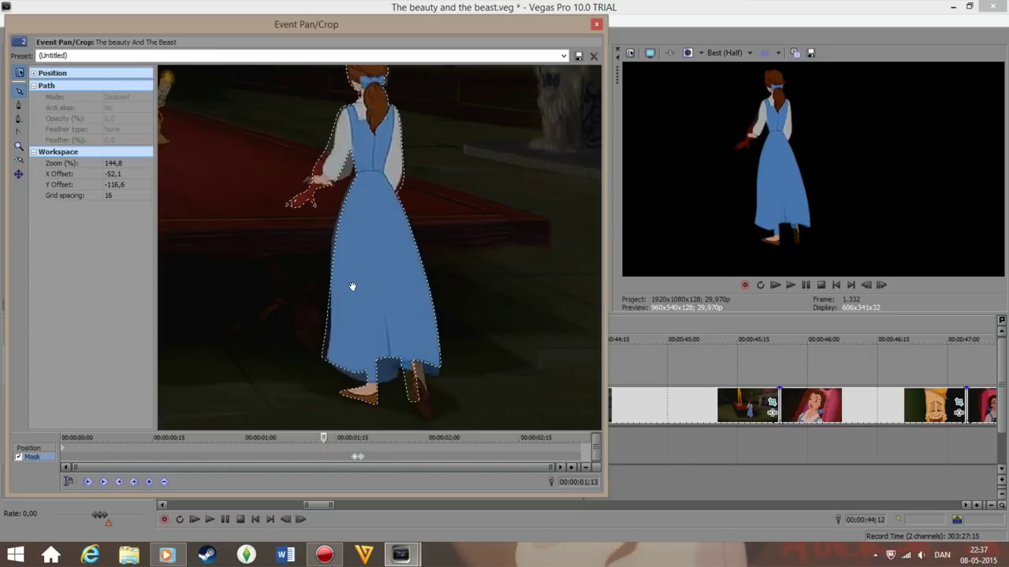
In The beauty and the beast project, refit the mask to Belle's feet, hem and skirt at 00:00:01;05
key("Left")
key("Left")
key("Left")
key("Left")
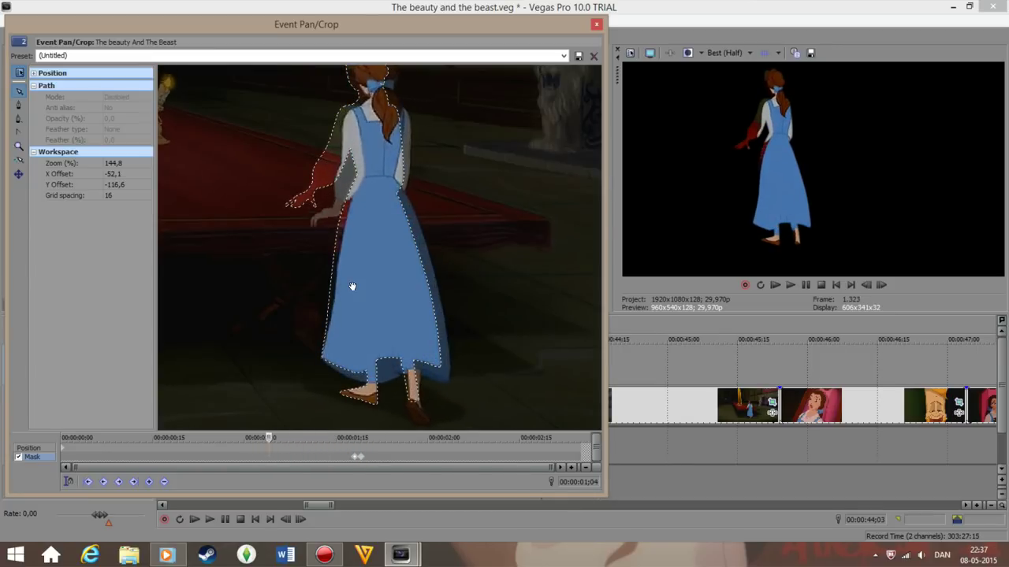
scroll(352, 287, "up", 10)
key("Right")
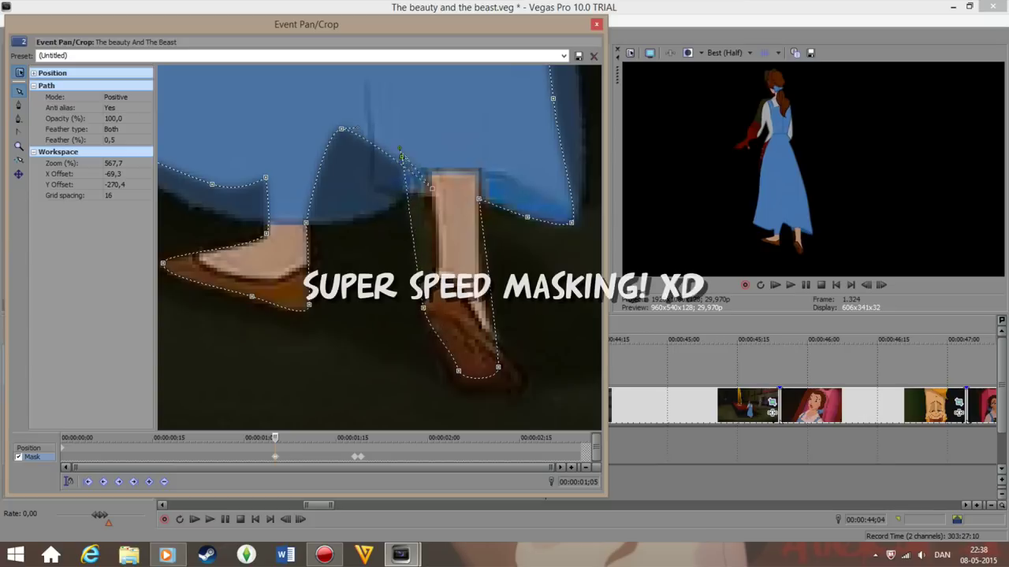
scroll(412, 239, "down", 3)
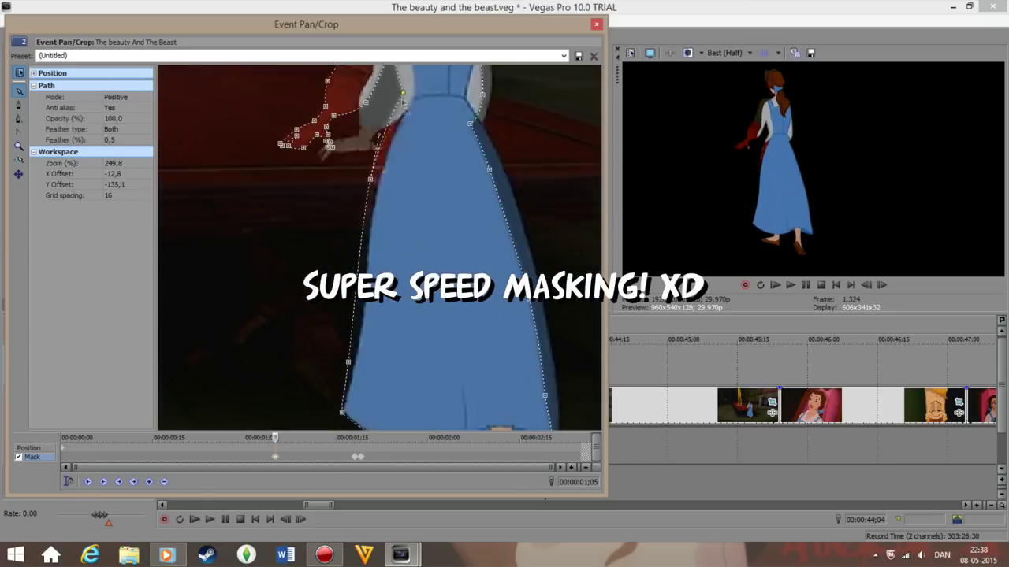
Fit the mask at 00:00:01;05 to Belle's outstretched hand, sleeve, neck, hair and bow
key("Right")
scroll(412, 238, "up", 5)
right_click(244, 260)
mouse_move(284, 303)
left_click(377, 304)
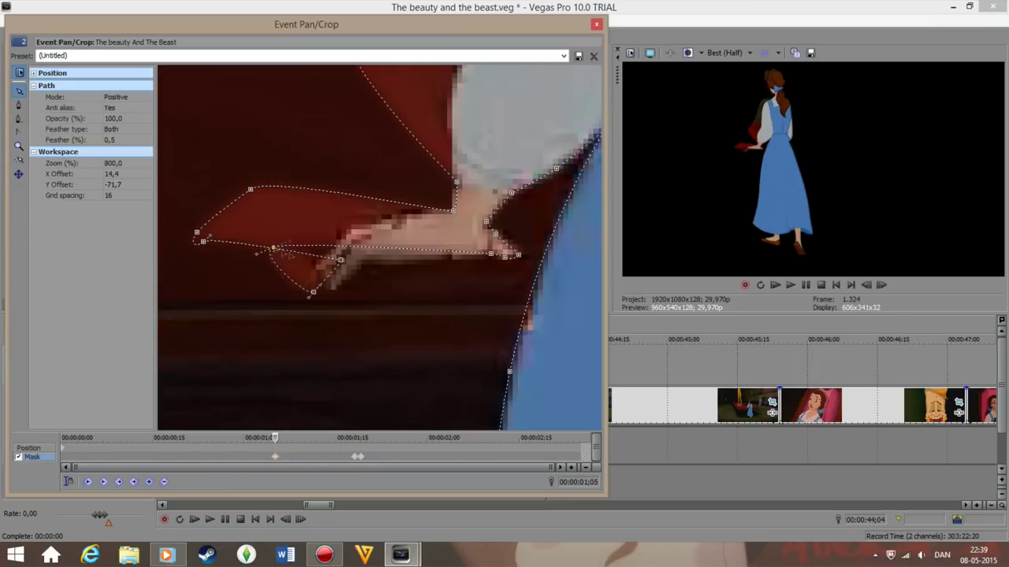
mouse_move(260, 297)
left_mouse_down()
mouse_move(331, 209)
mouse_move(326, 265)
left_mouse_up()
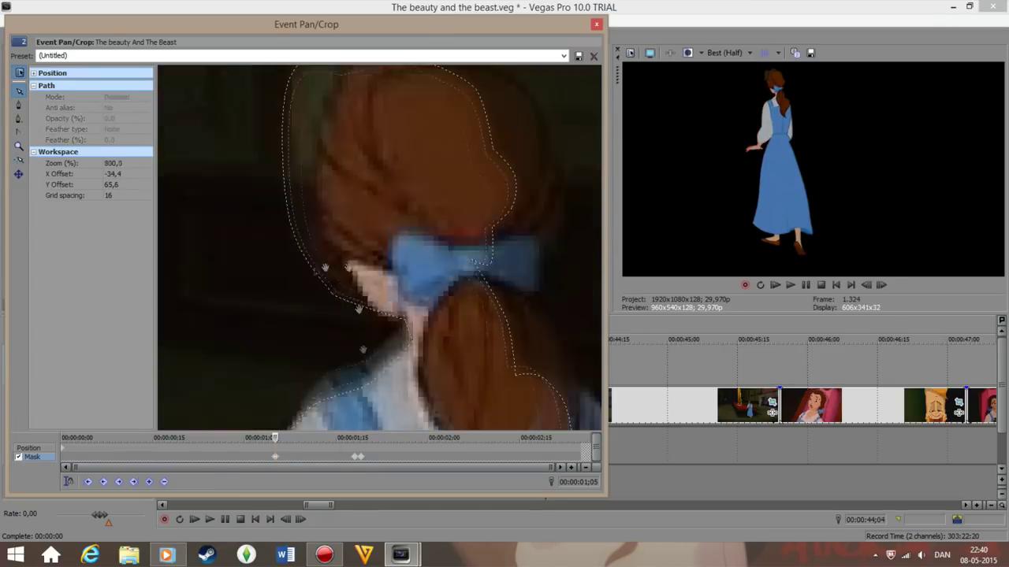
left_click(340, 161)
scroll(378, 248, "down", 5)
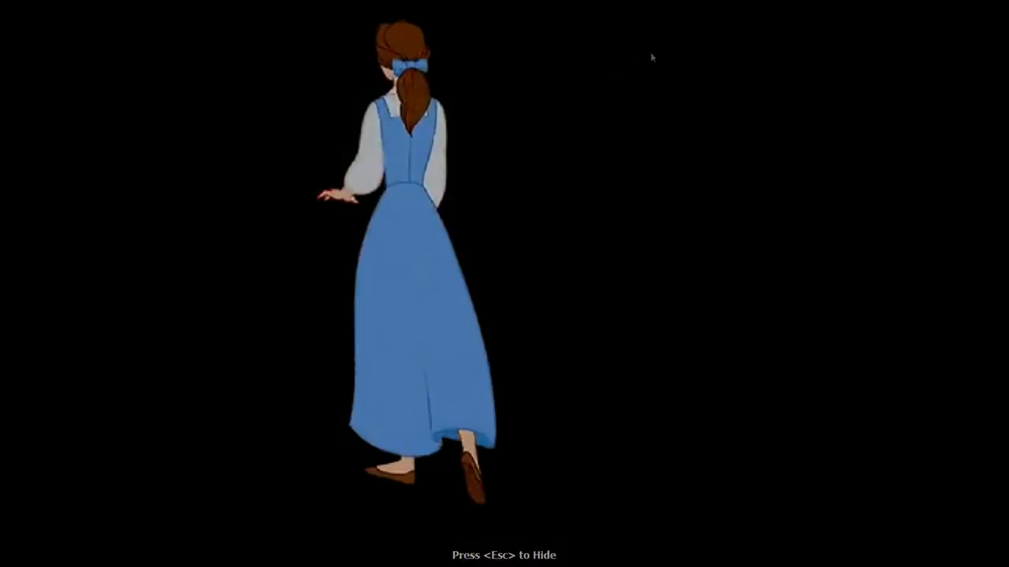
Refit Belle's mask frame by frame from 00:00:01;10 back to 00:00:00;09, covering her skirt, hair and hands and checking the cutout full-screen
key("Escape")
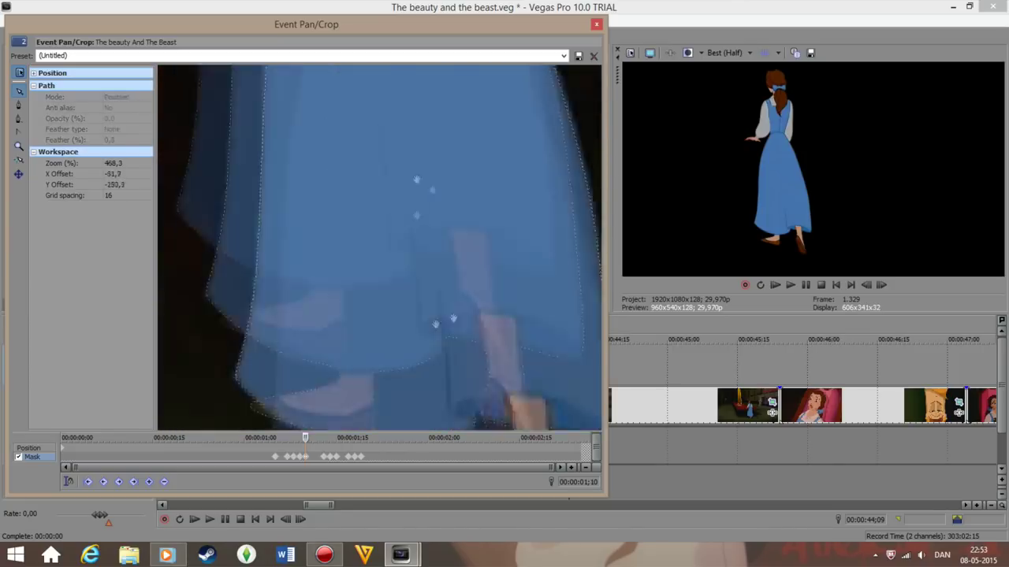
left_click(650, 52)
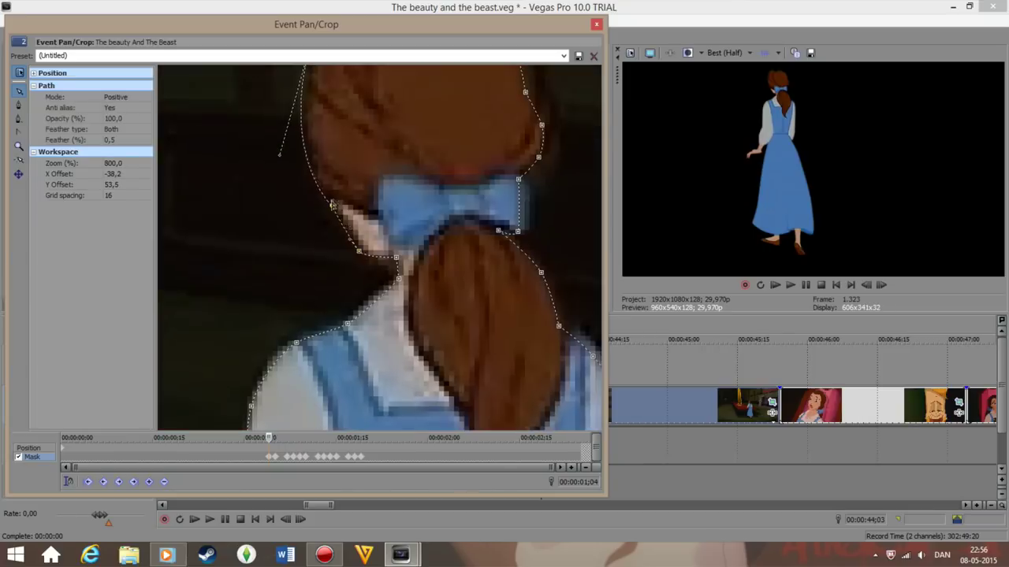
scroll(482, 302, "down", 3)
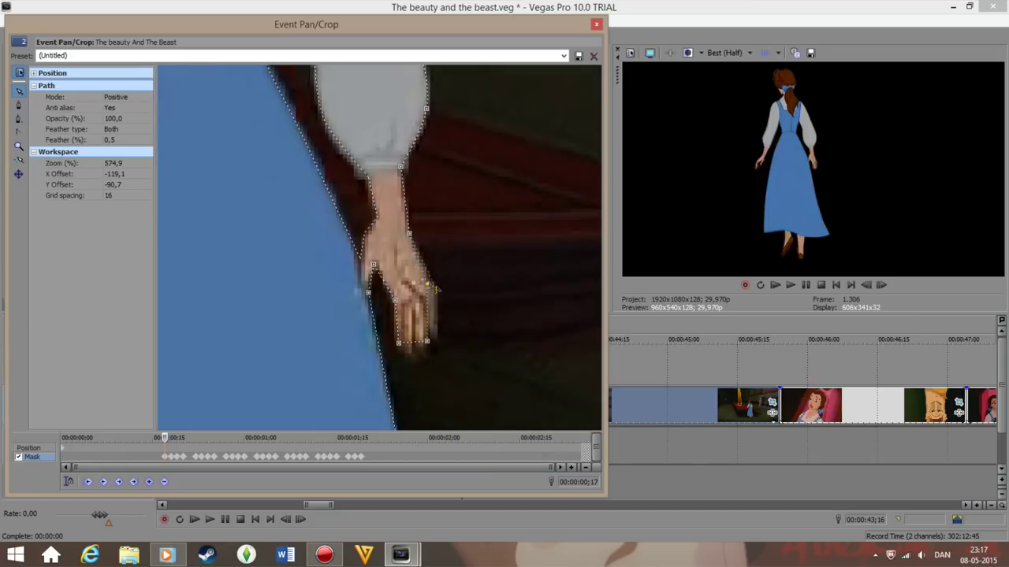
left_click(423, 339)
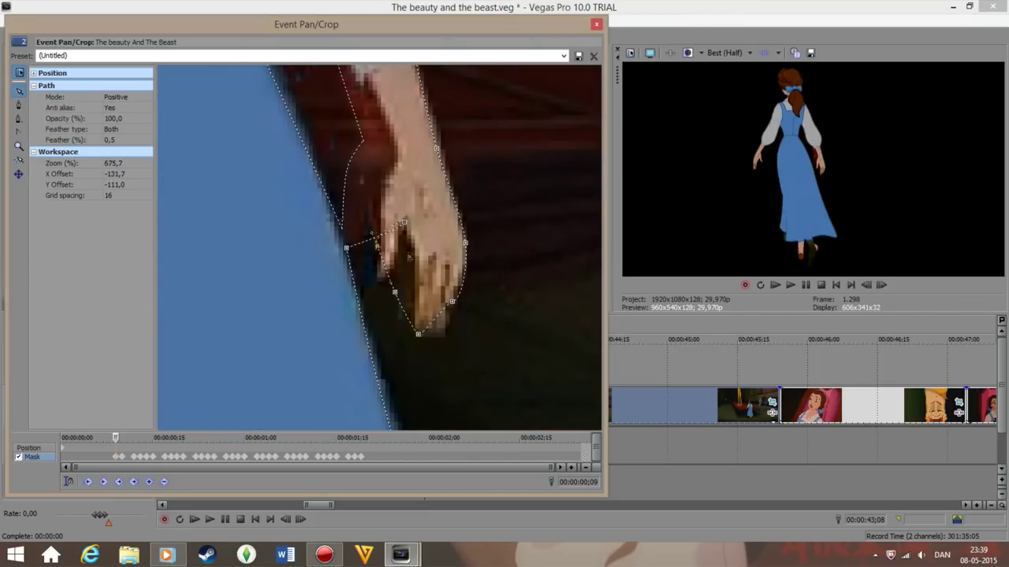
right_click(435, 340)
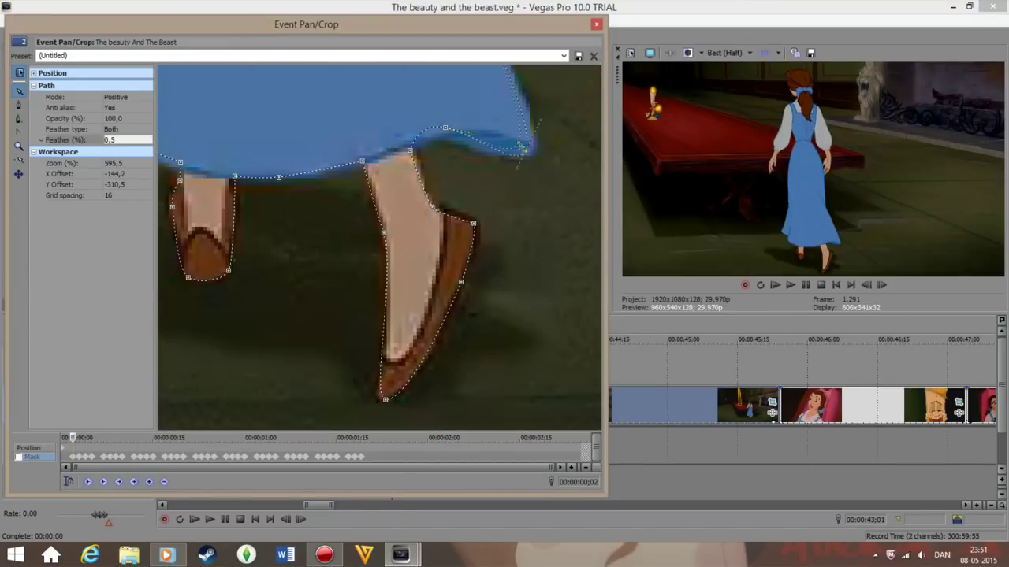
Fit the mask at 00:00:00;02 to Belle's hem, feet, both hands, neck, hair and bow
scroll(517, 169, "down", 3)
scroll(377, 168, "up", 5)
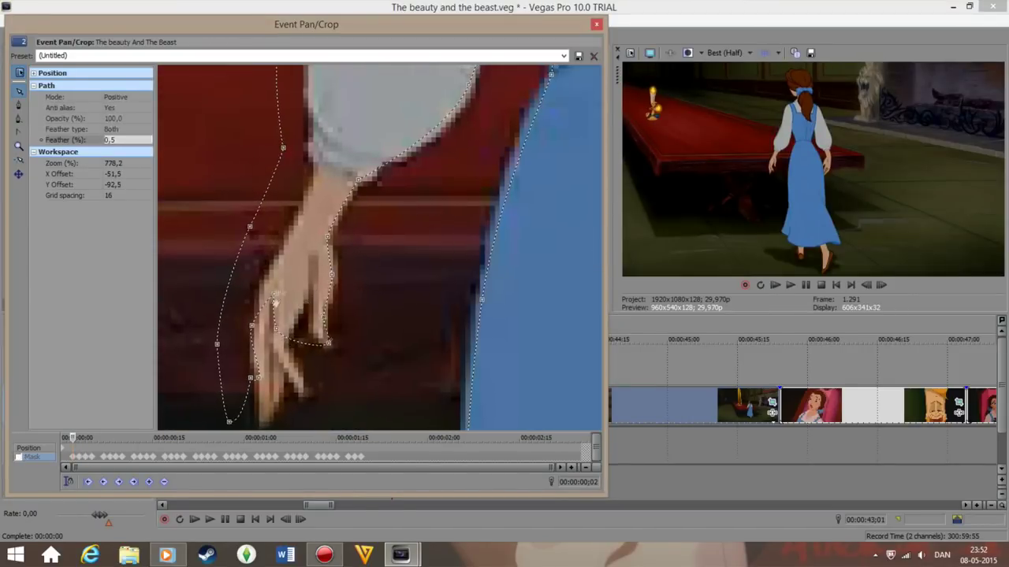
scroll(327, 223, "up", 5)
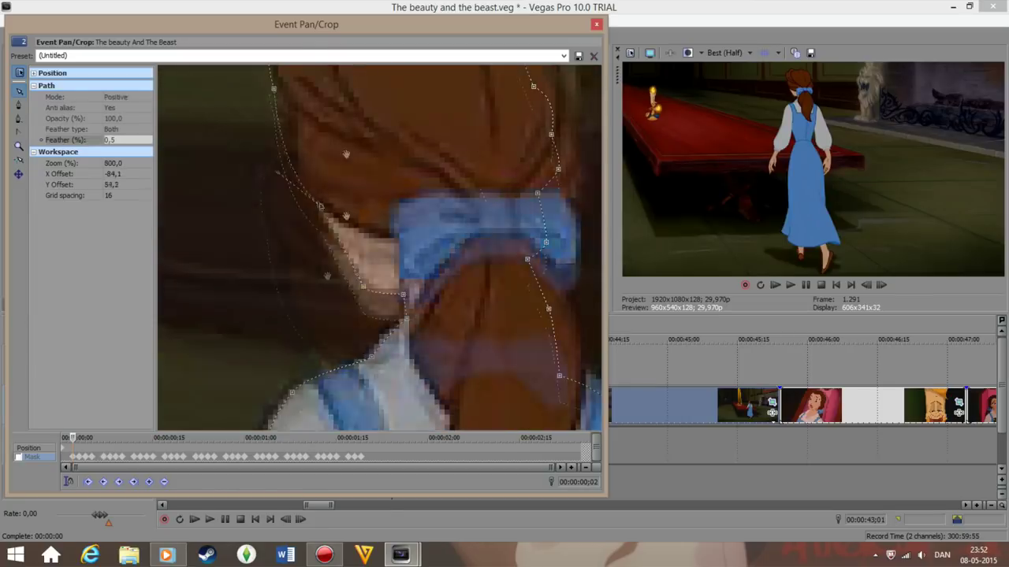
scroll(460, 335, "down", 3)
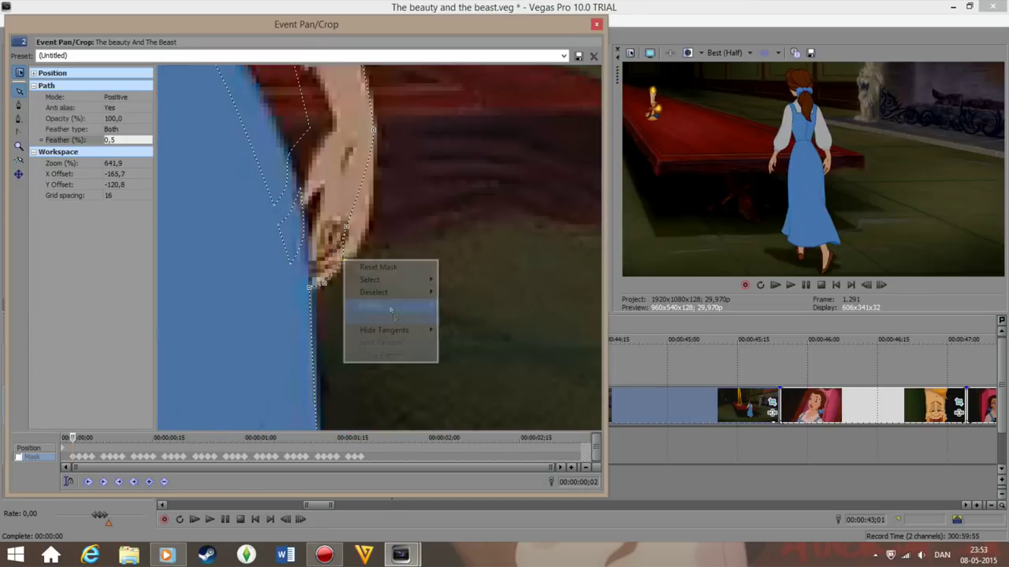
scroll(371, 236, "up", 2)
right_click(293, 96)
left_click(407, 229)
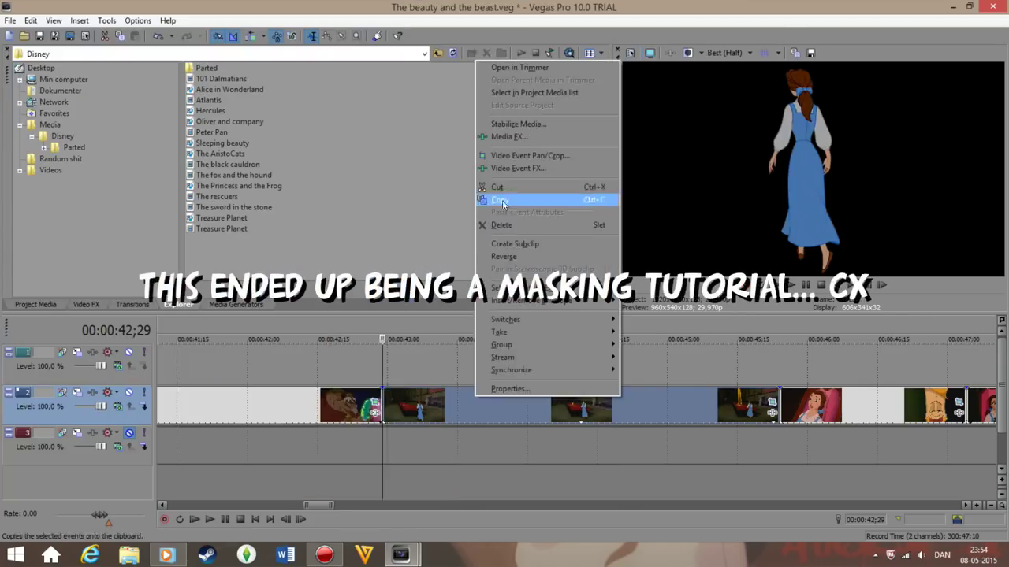
Copy the fully masked Belle clip into the Travelin' soldier project and place it on track 2 above the cafe clip
left_click(63, 451)
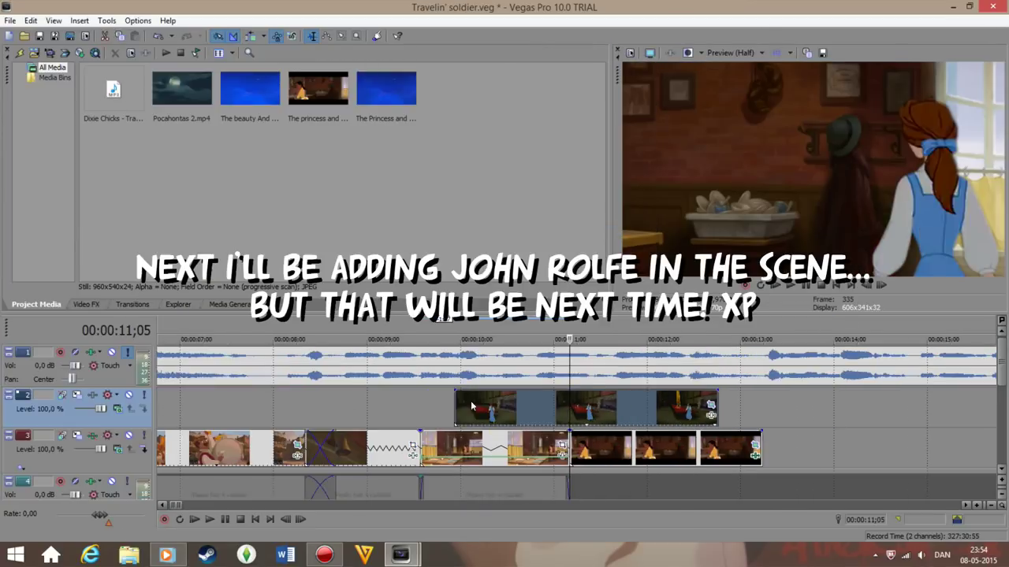
left_click(426, 404)
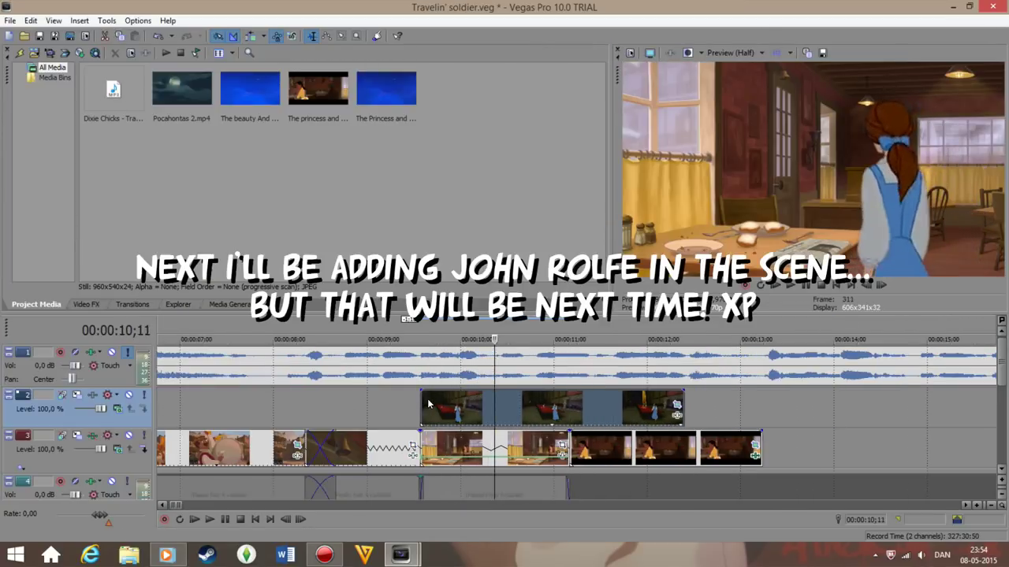
scroll(583, 418, "up", 2)
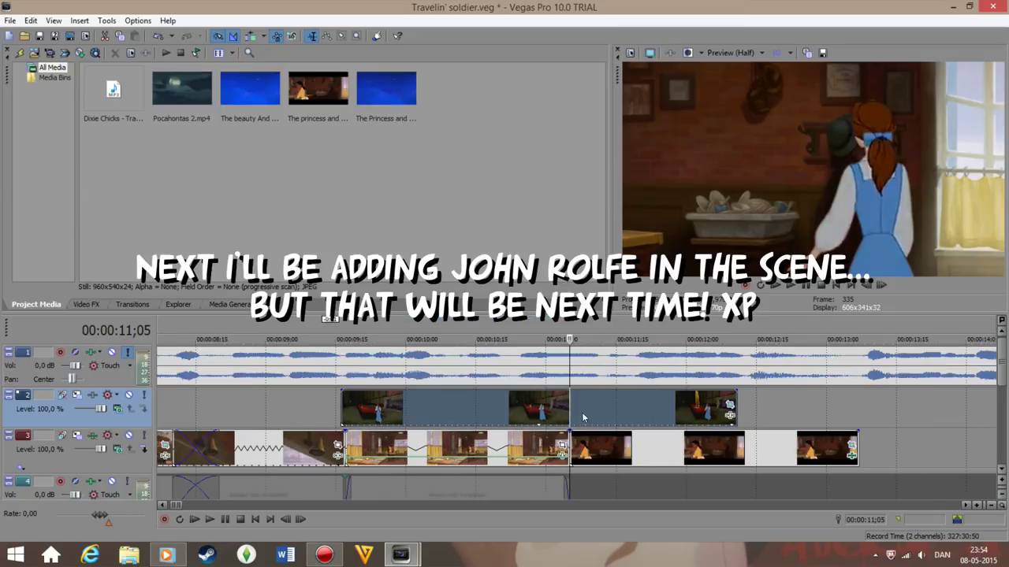
Align the Belle clip's start with the cafe clip, split it at 00:00:11;05 and delete the excess part
left_click(393, 406)
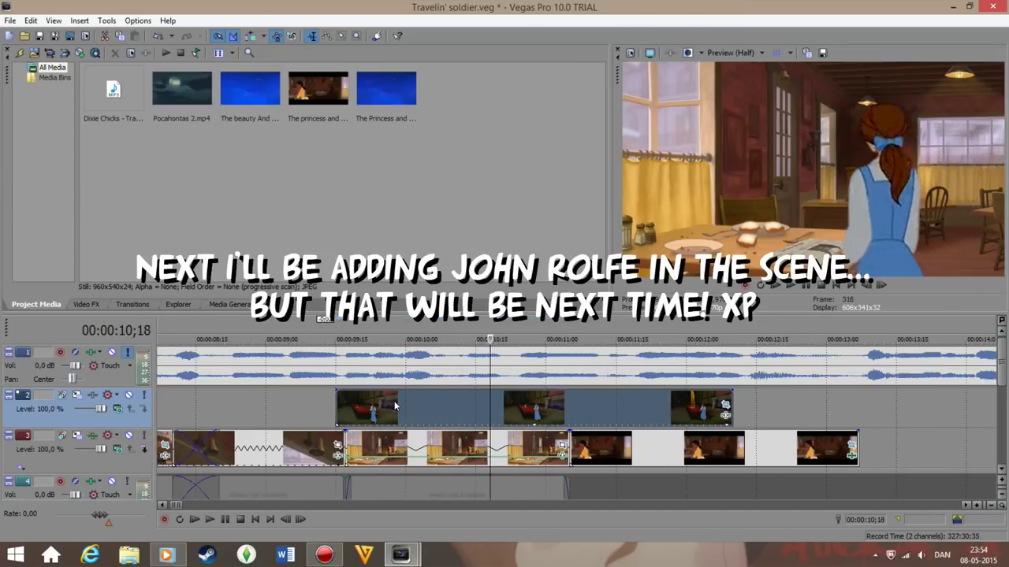
right_click(587, 423)
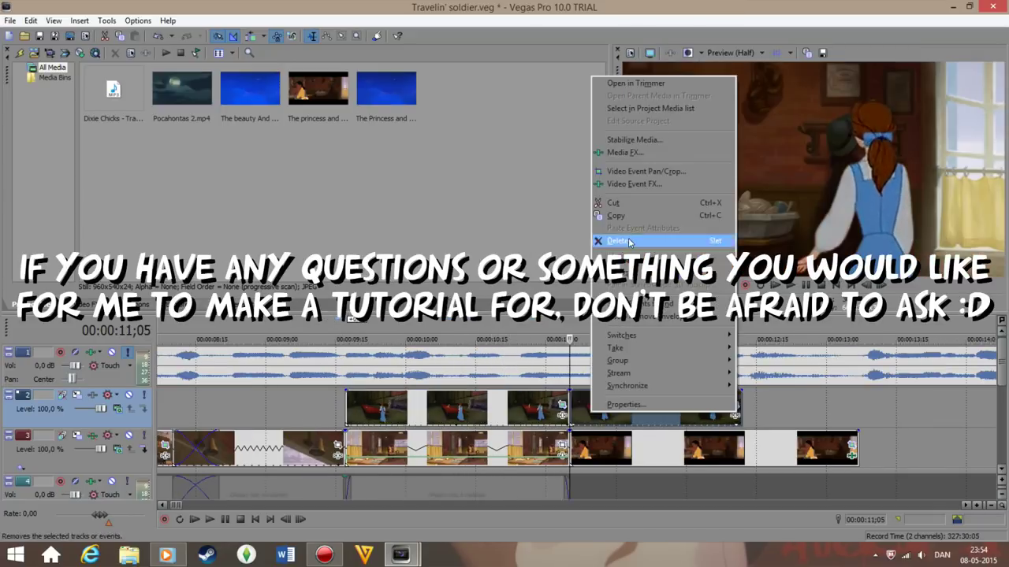
left_click(652, 237)
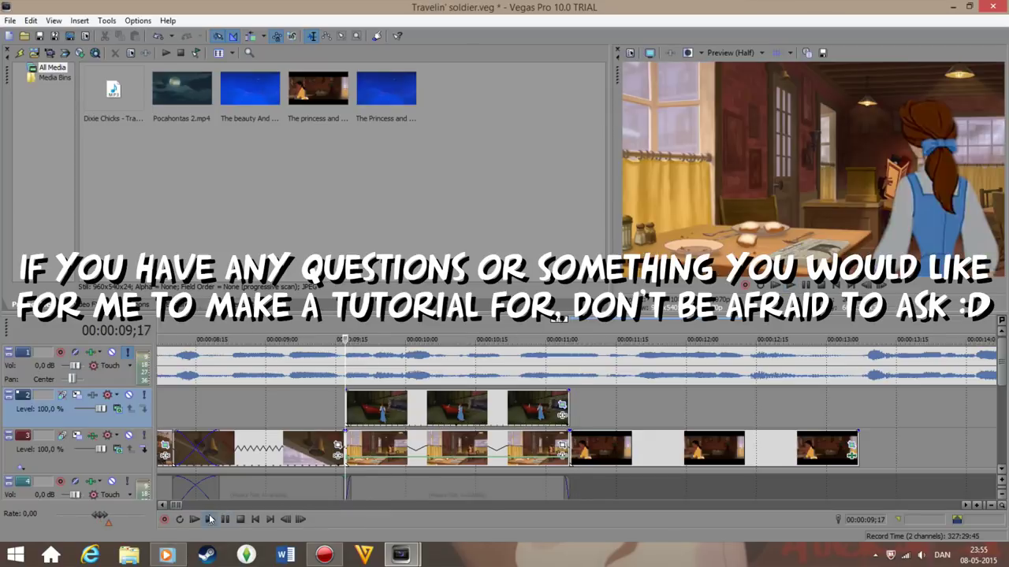